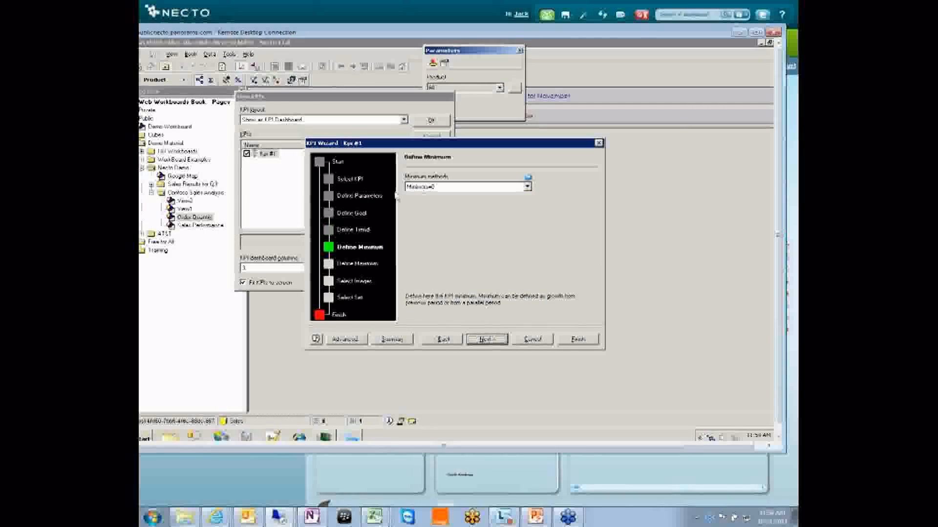
- Advance through the KPI wizard's minimum, maximum, image and set pages to the name and description page, viewing the available status images
{"action": "left_click", "coordinate": [485, 338]}
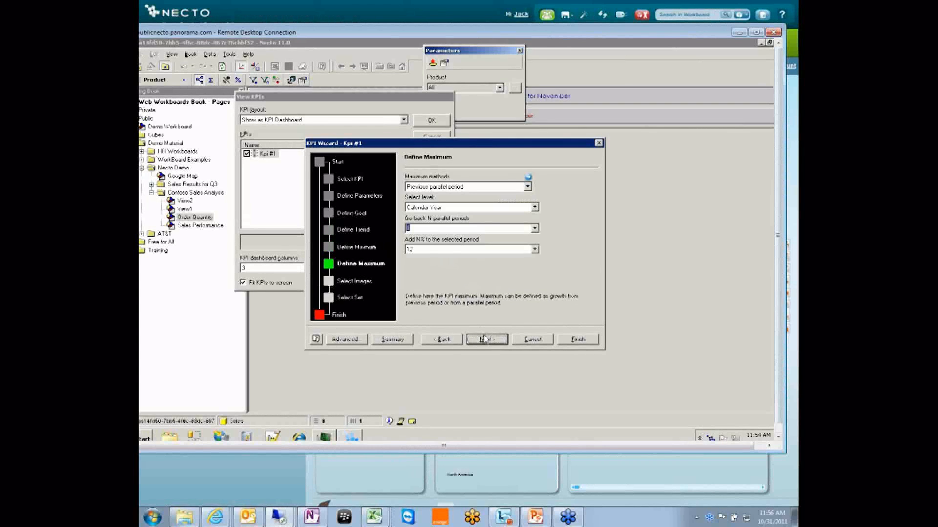
{"action": "left_click", "coordinate": [476, 339]}
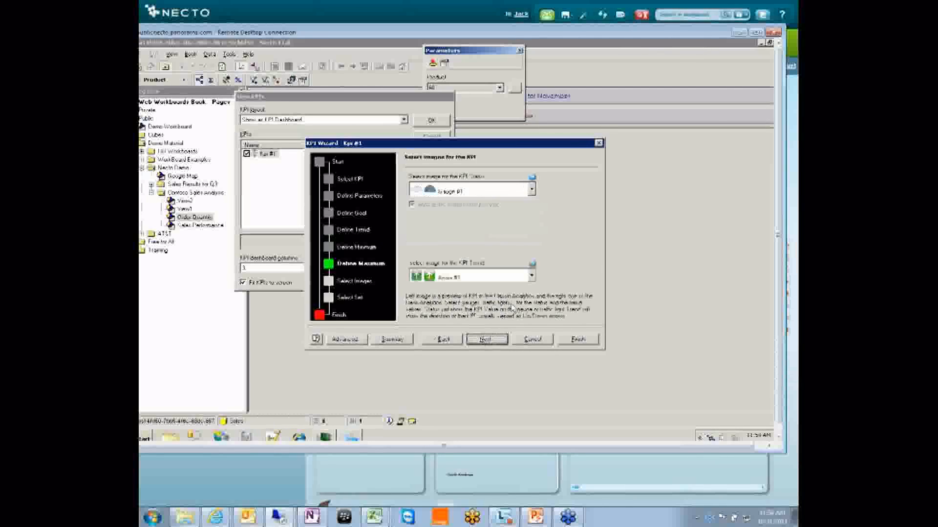
{"action": "left_click", "coordinate": [532, 189]}
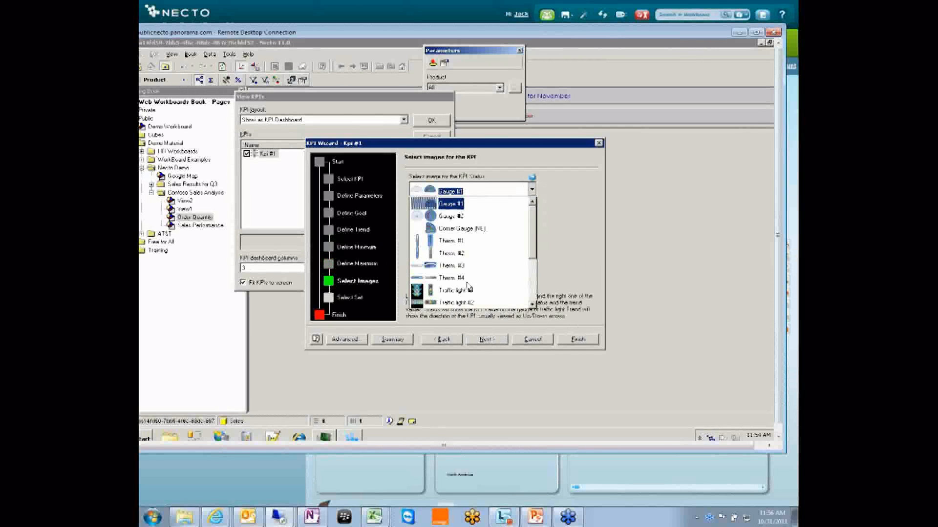
{"action": "left_click", "coordinate": [551, 248]}
{"action": "left_click", "coordinate": [486, 339]}
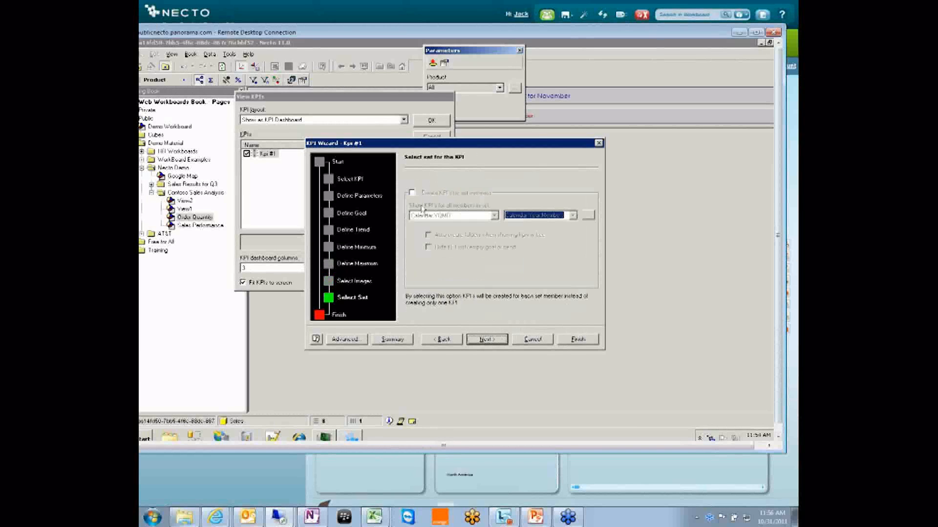
{"action": "left_click", "coordinate": [483, 342]}
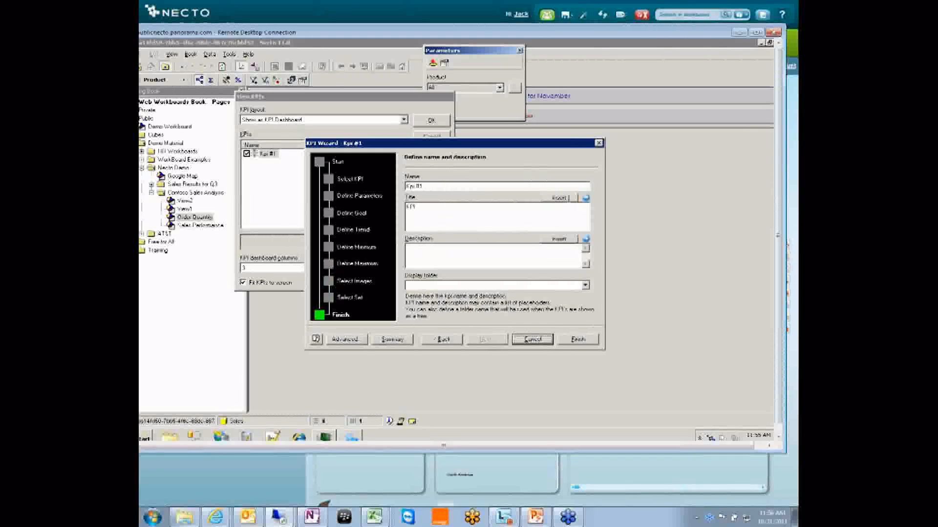
- Examine the MDX and placeholder options for the KPI title, and cancel the KPI wizard and the View KPIs dialog
{"action": "left_click", "coordinate": [586, 198]}
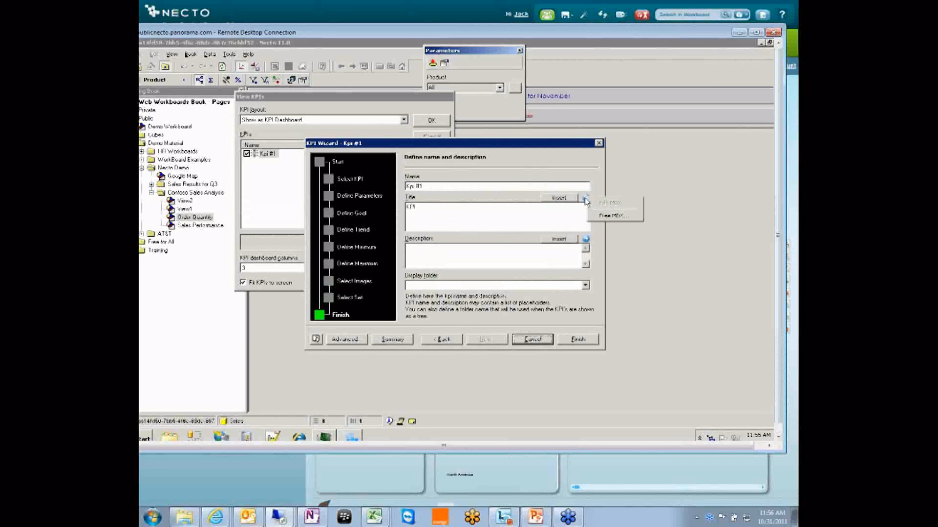
{"action": "left_click", "coordinate": [559, 197]}
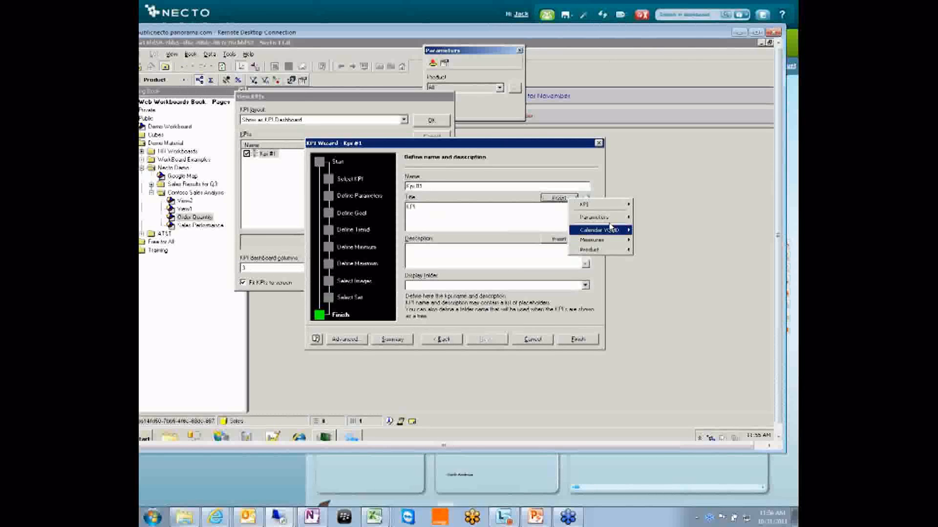
{"action": "mouse_move", "coordinate": [606, 220]}
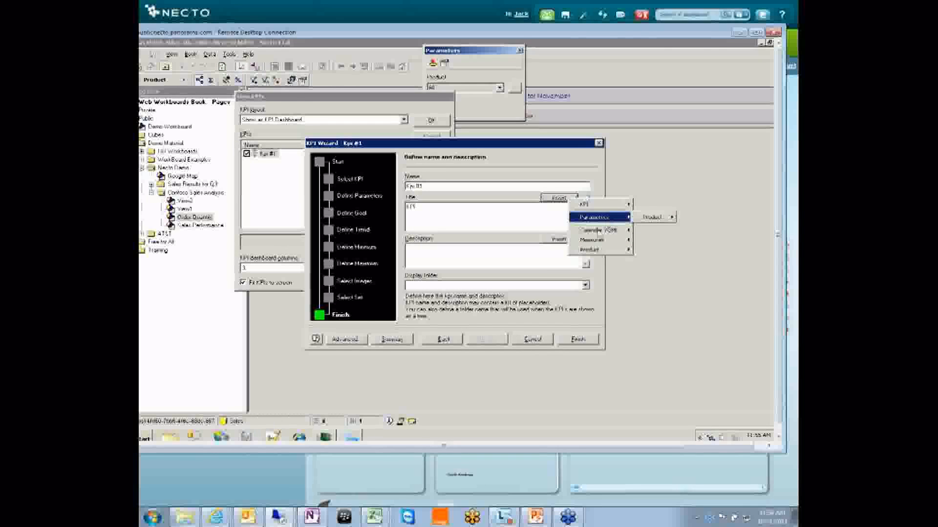
{"action": "mouse_move", "coordinate": [603, 237]}
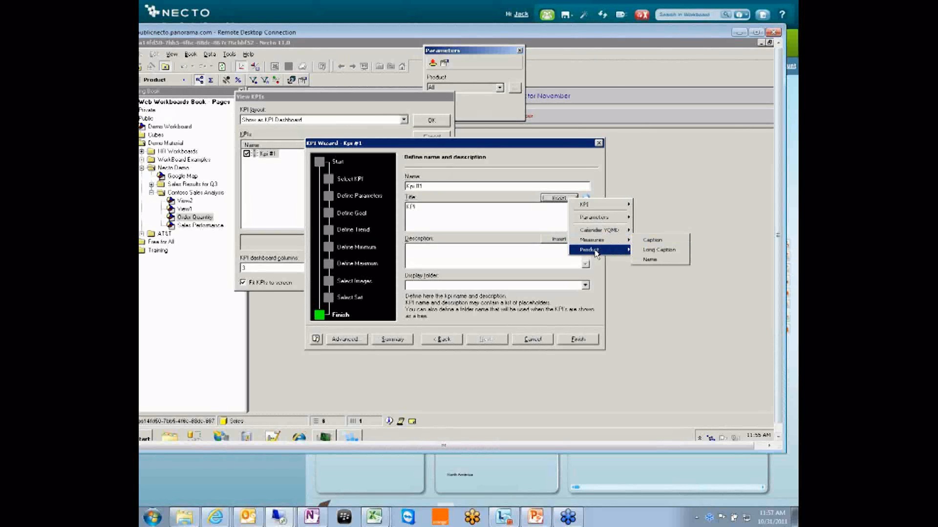
{"action": "left_click", "coordinate": [665, 199]}
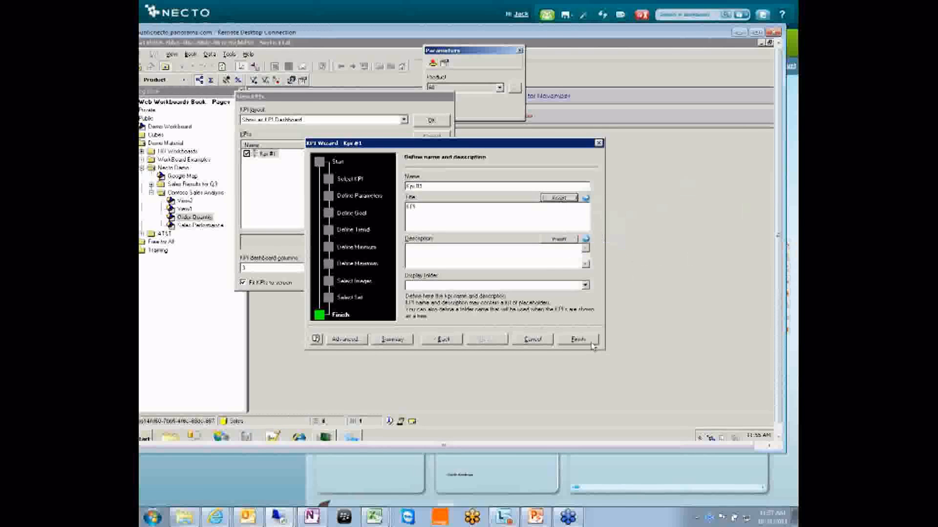
{"action": "left_click", "coordinate": [528, 341]}
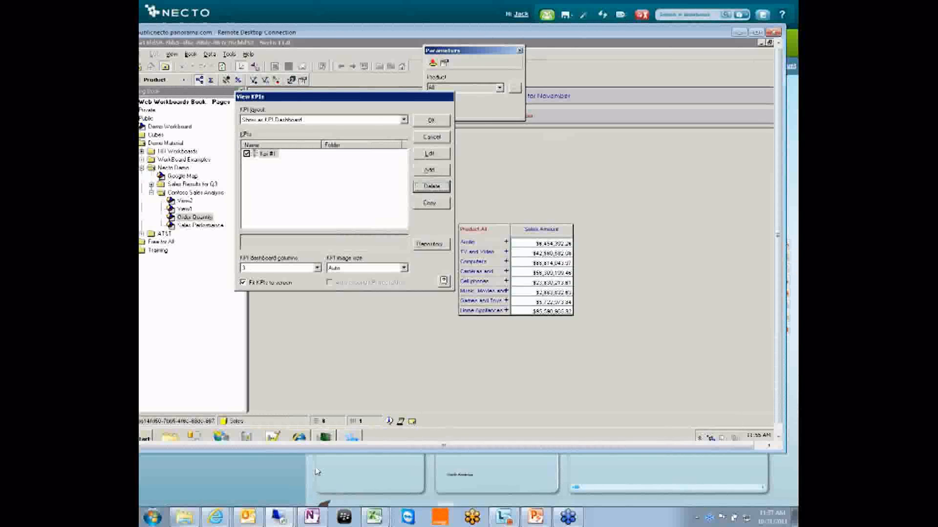
{"action": "left_click", "coordinate": [431, 137]}
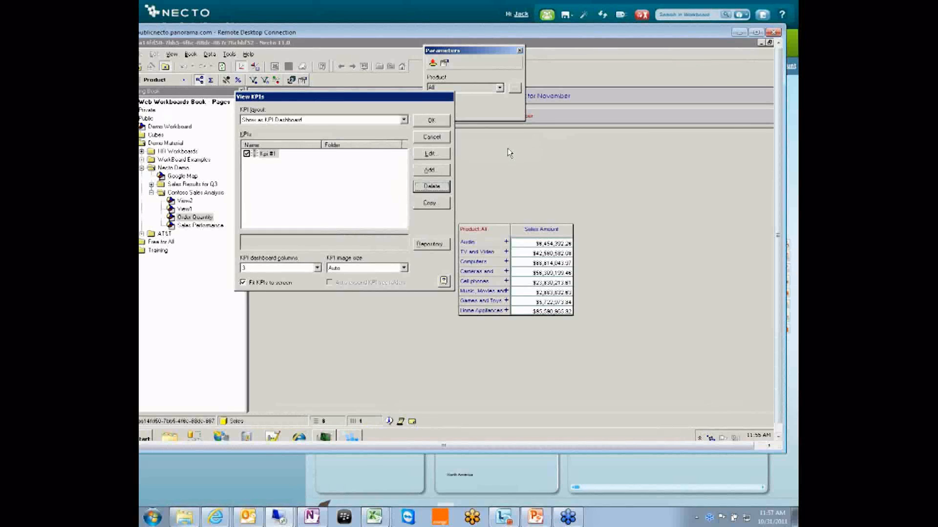
- Switch from the remote desktop session to the Sales Results For Q3 workboard and examine its KPI gauges and pie charts
{"action": "left_click", "coordinate": [295, 467]}
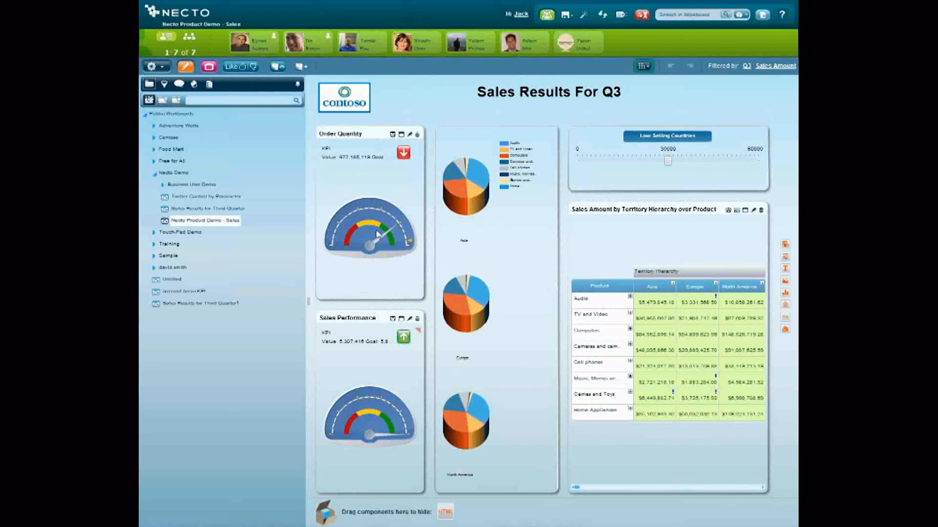
{"action": "mouse_move", "coordinate": [374, 232]}
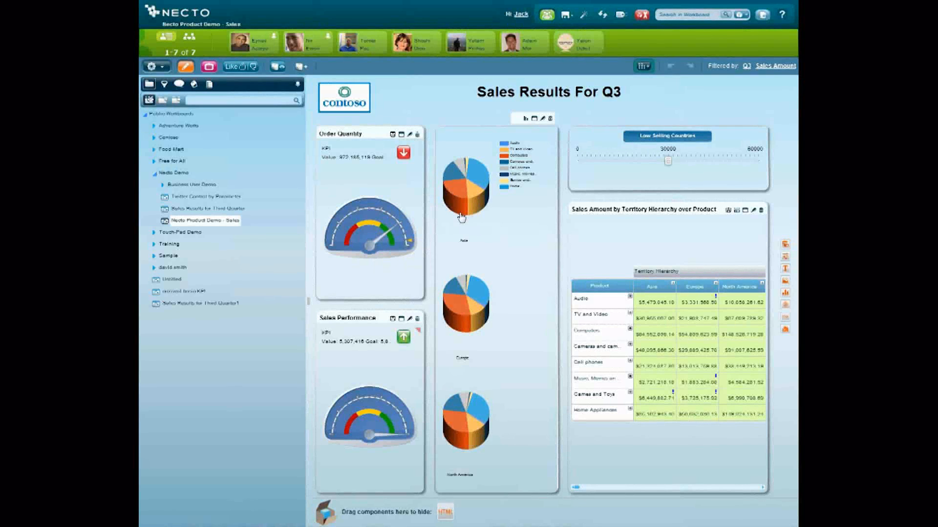
{"action": "mouse_move", "coordinate": [461, 217]}
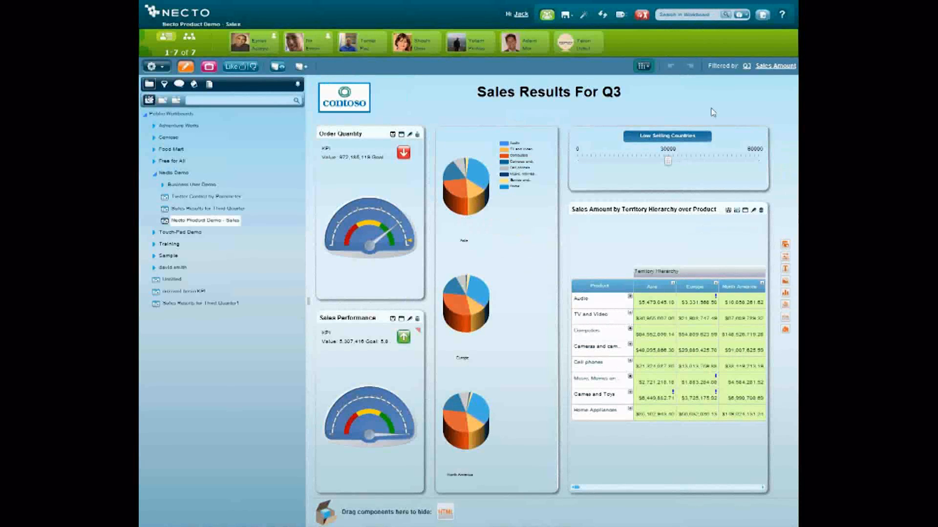
{"action": "mouse_move", "coordinate": [612, 2]}
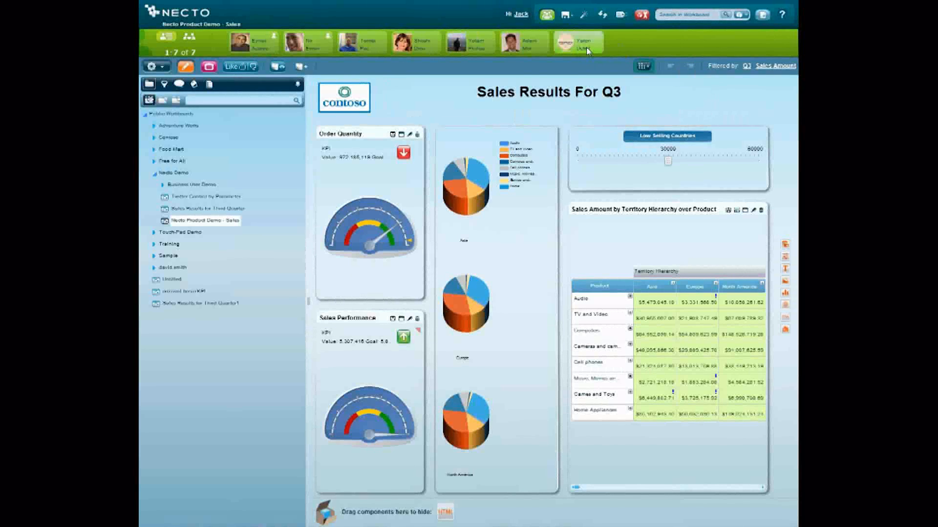
- Open the Necto administration categories and go to the Workboards category
{"action": "left_click", "coordinate": [641, 16]}
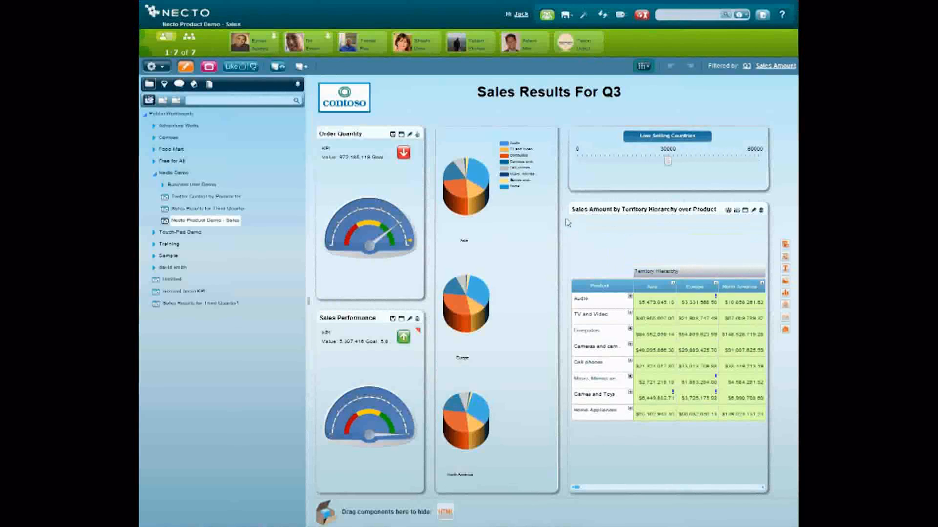
{"action": "mouse_move", "coordinate": [565, 217]}
{"action": "left_click", "coordinate": [643, 15]}
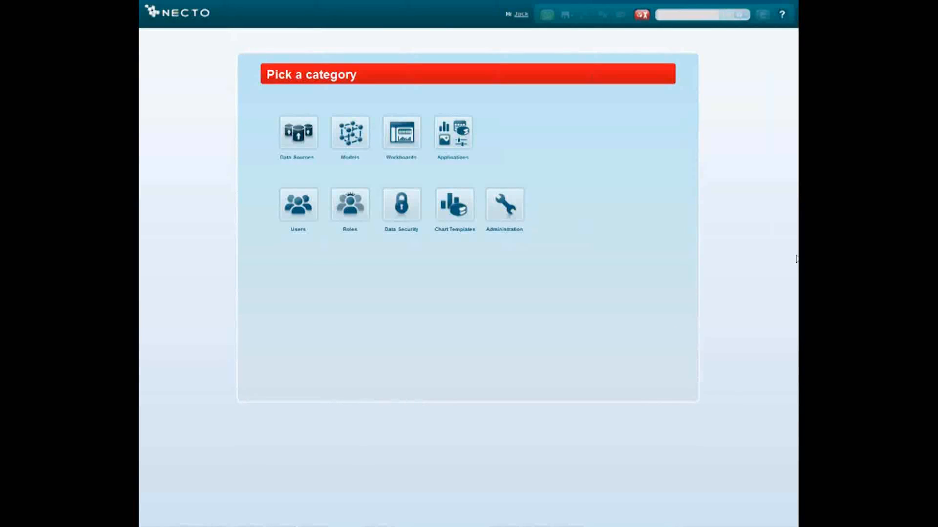
{"action": "mouse_move", "coordinate": [536, 526]}
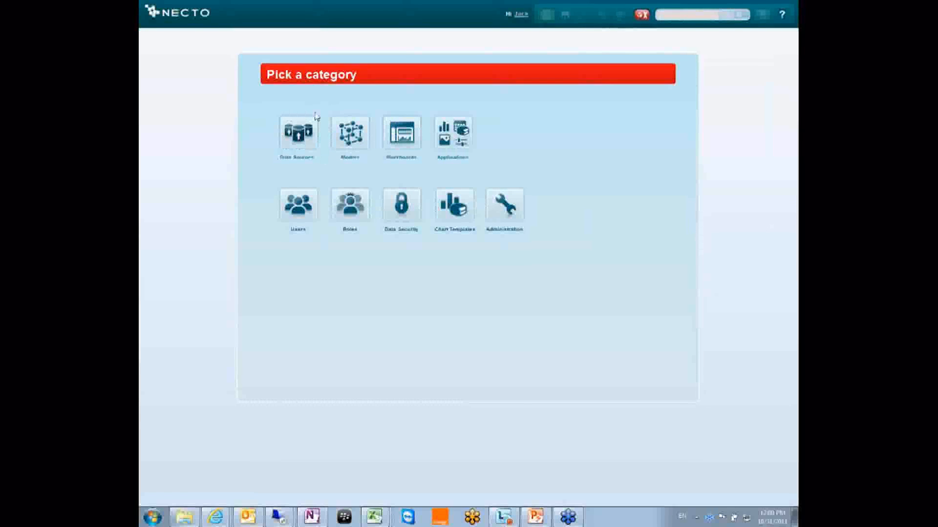
{"action": "left_click", "coordinate": [410, 125]}
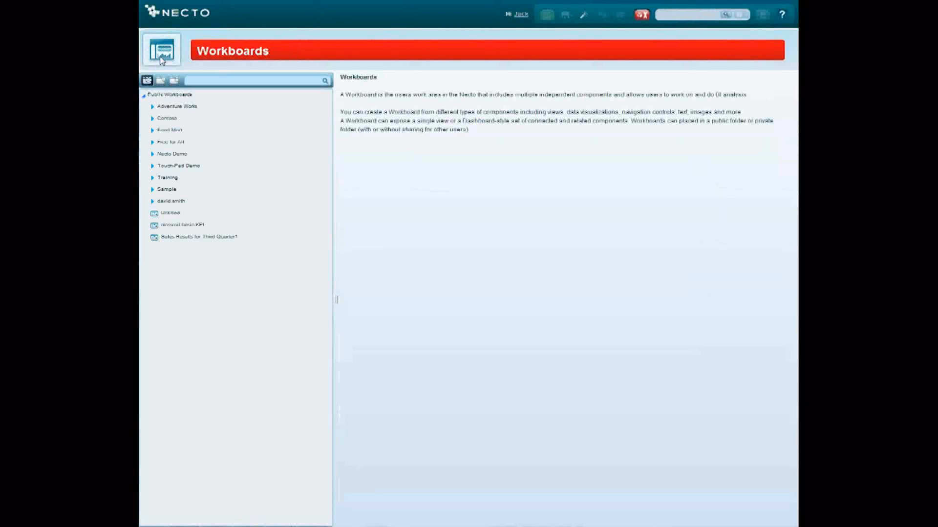
- View the information of the Adventure Works folder, highlight its ID, and close the information dialog
{"action": "right_click", "coordinate": [204, 110]}
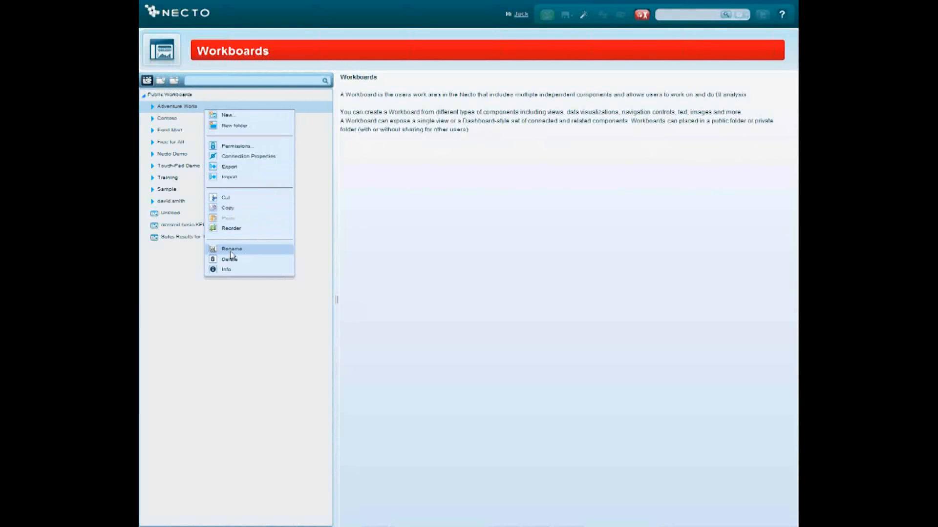
{"action": "left_click", "coordinate": [225, 271]}
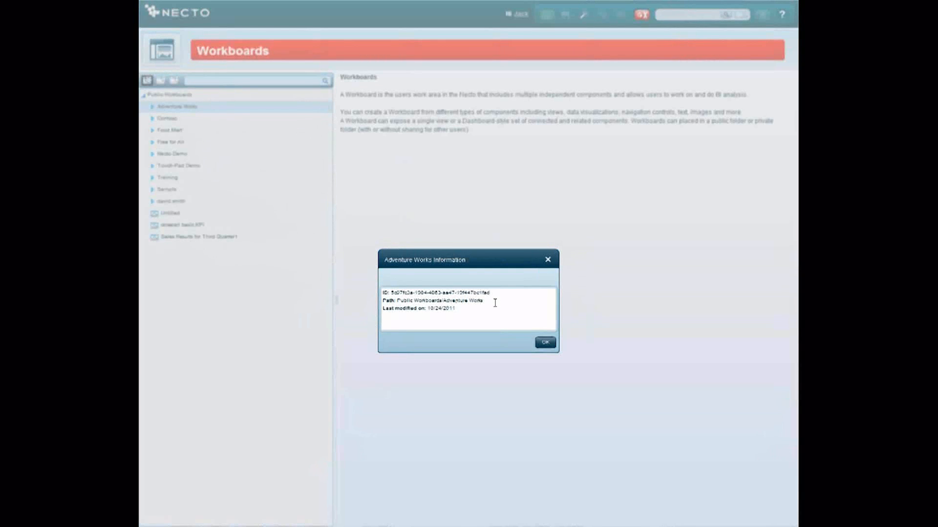
{"action": "left_click_drag", "start_coordinate": [490, 292], "coordinate": [390, 292]}
{"action": "left_click", "coordinate": [545, 342]}
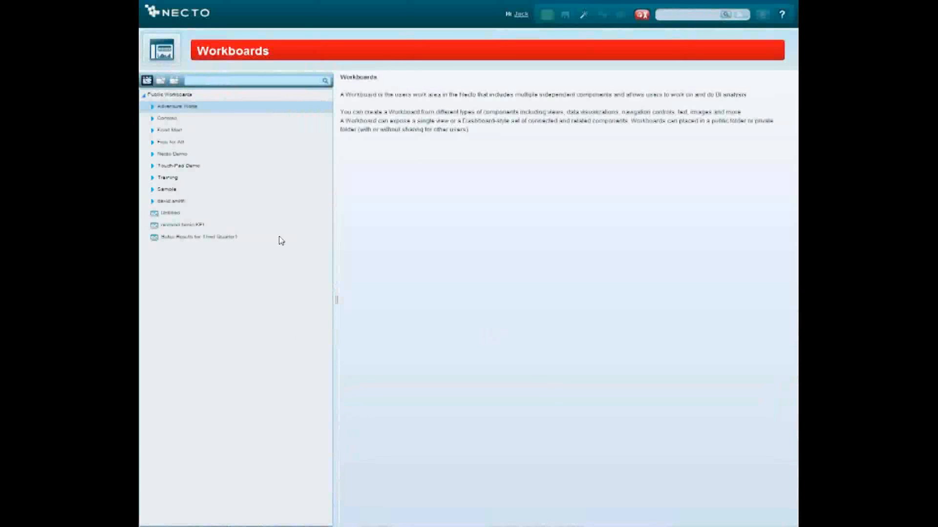
- Open the Applications category to look at its default application, and return to the category list
{"action": "left_click", "coordinate": [172, 54]}
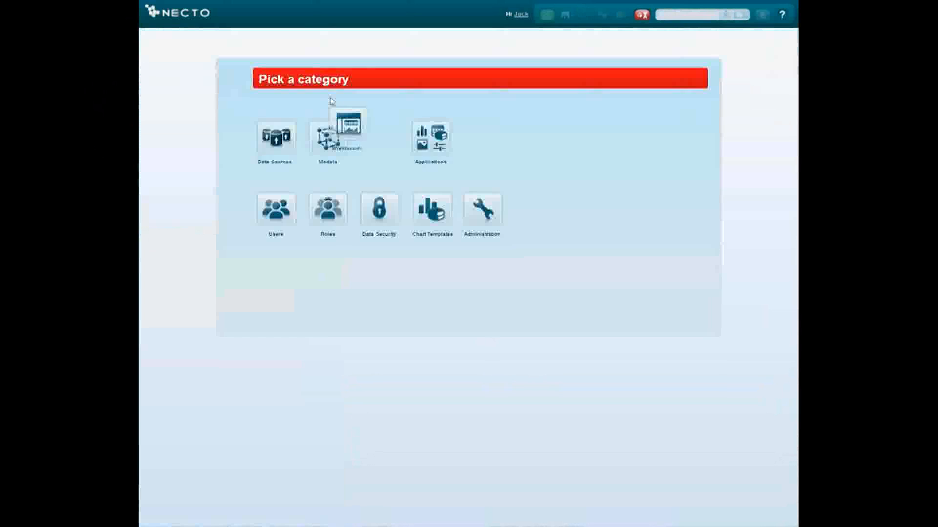
{"action": "left_click", "coordinate": [452, 144]}
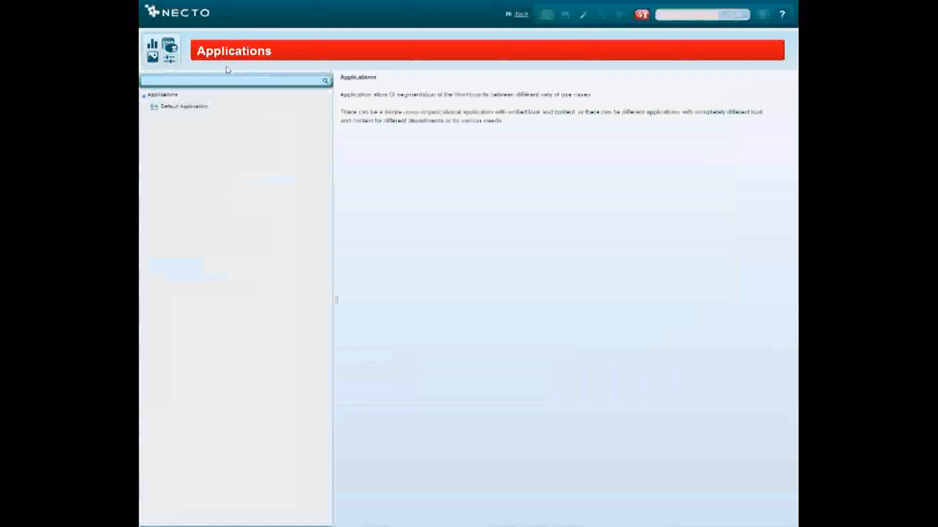
{"action": "mouse_move", "coordinate": [182, 108]}
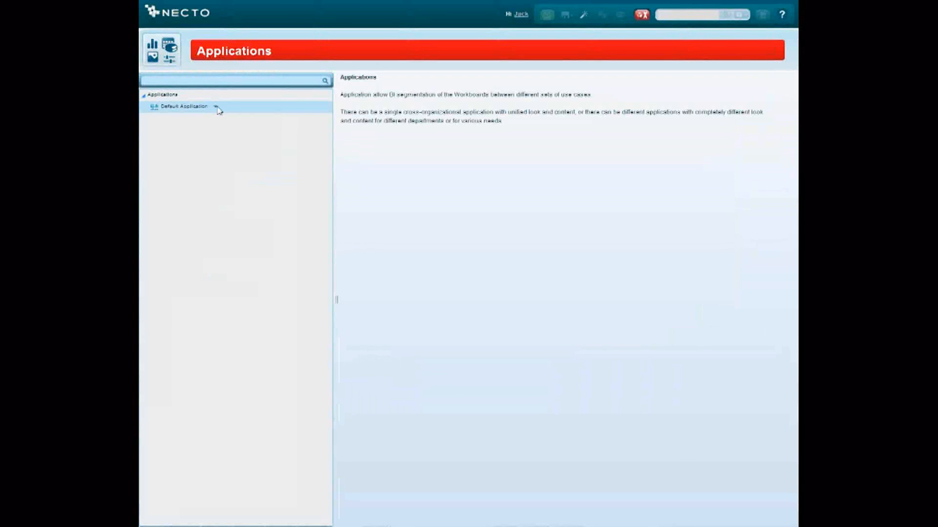
{"action": "left_click", "coordinate": [171, 47]}
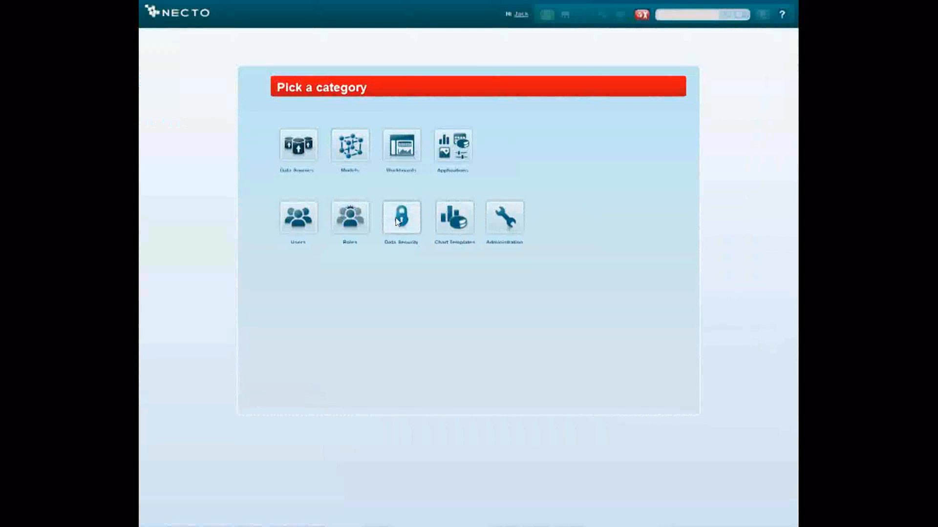
- View the Necto properties in the Administration category's settings, and return to the category list
{"action": "left_click", "coordinate": [507, 221]}
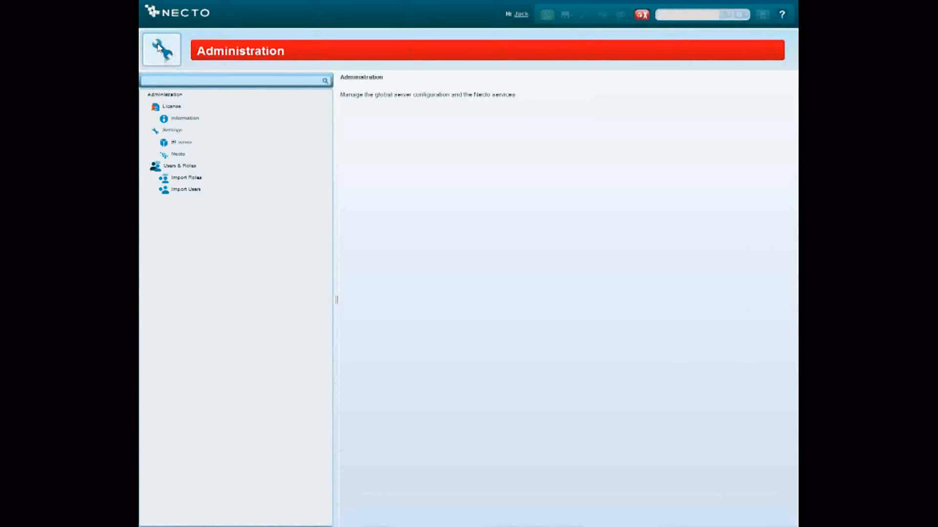
{"action": "left_click", "coordinate": [178, 156]}
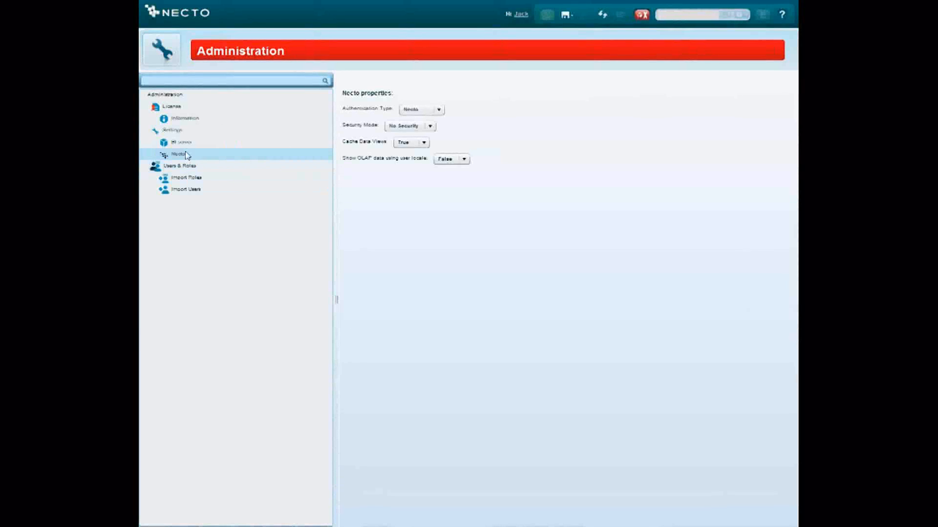
{"action": "left_click", "coordinate": [161, 49]}
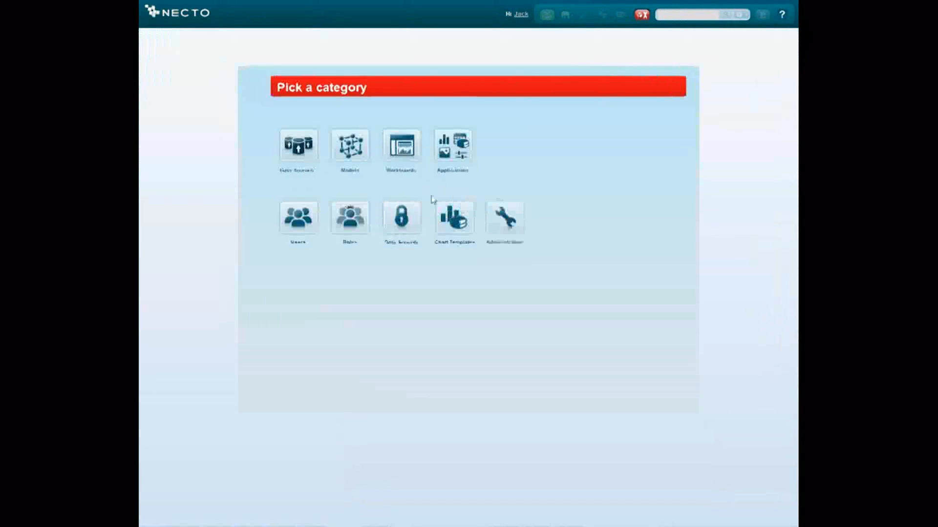
- Reopen the Necto properties under Administration and review the available Authentication Type and Security Mode options without changing them
{"action": "left_click", "coordinate": [506, 218]}
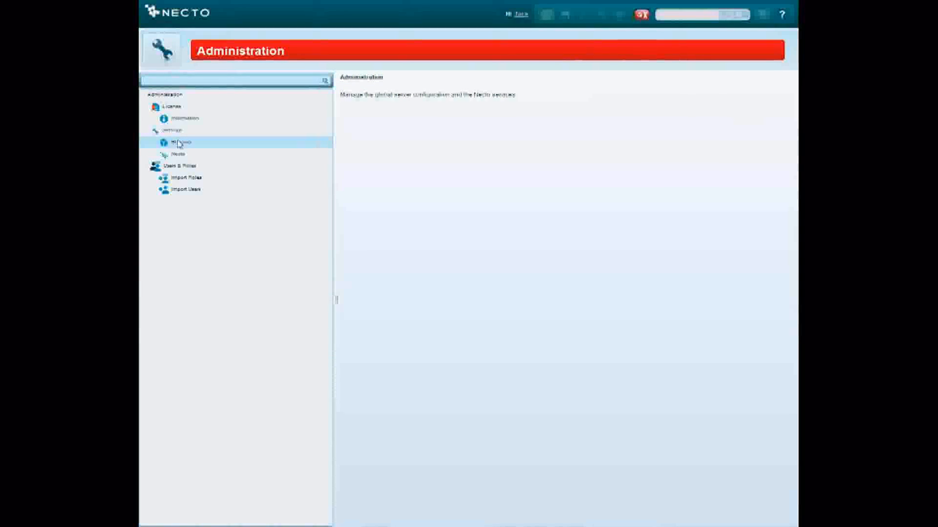
{"action": "left_click", "coordinate": [179, 154]}
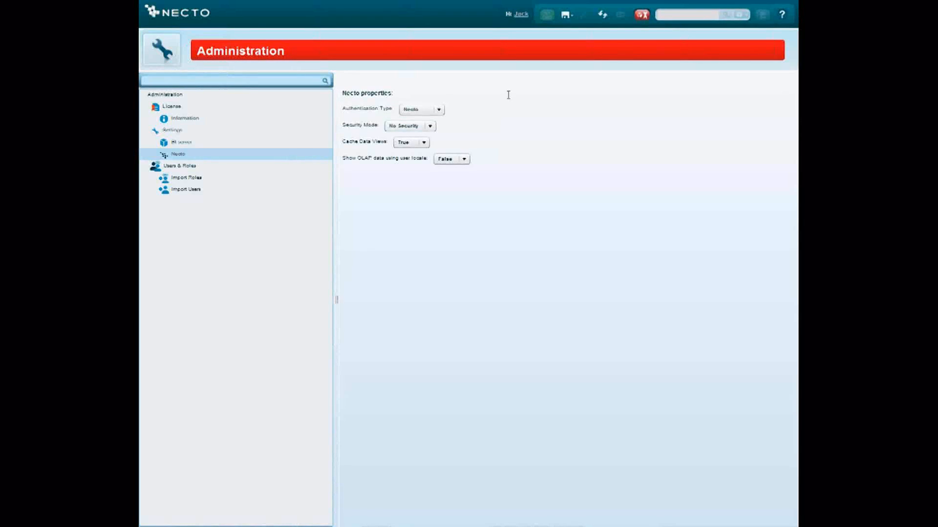
{"action": "left_click", "coordinate": [439, 110]}
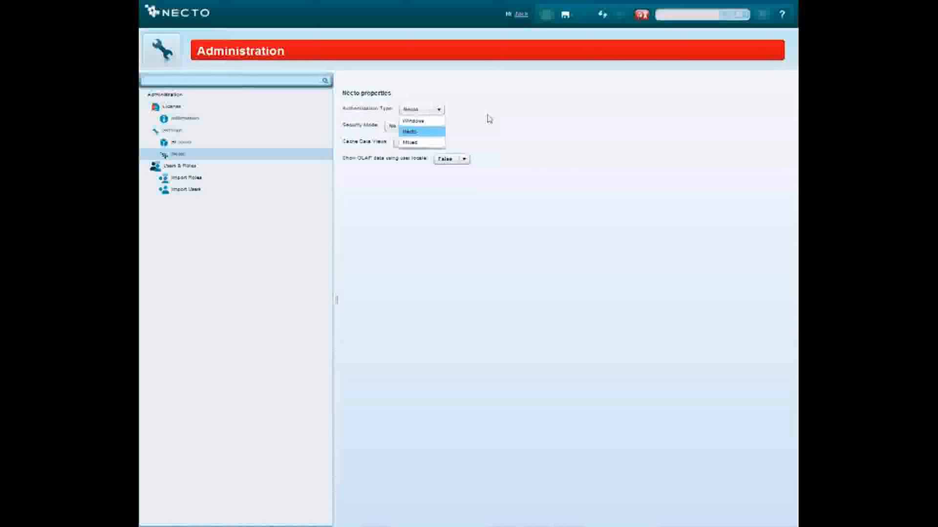
{"action": "left_click", "coordinate": [488, 119]}
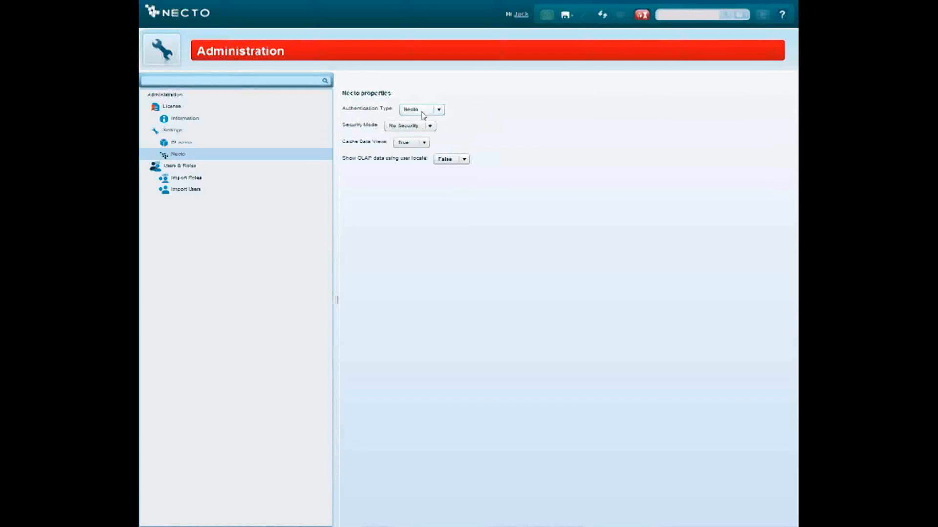
{"action": "left_click", "coordinate": [419, 127]}
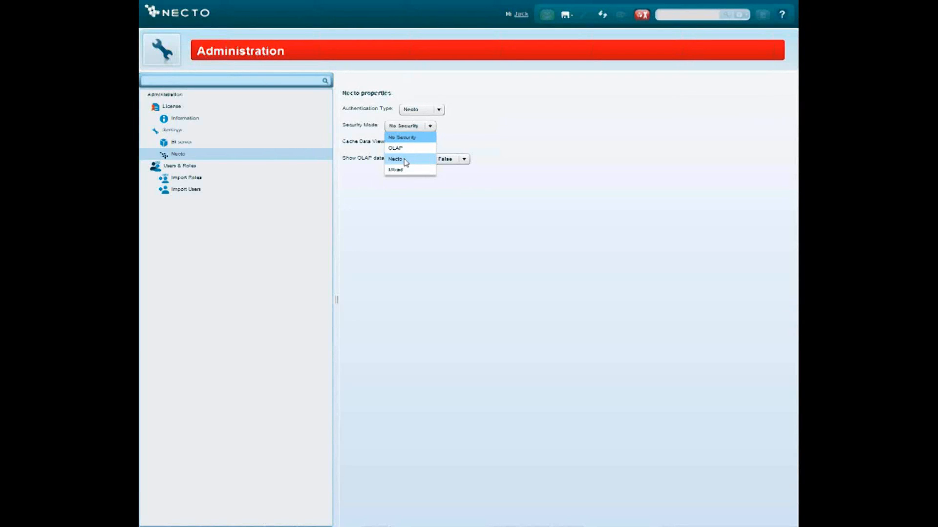
{"action": "left_click", "coordinate": [499, 121]}
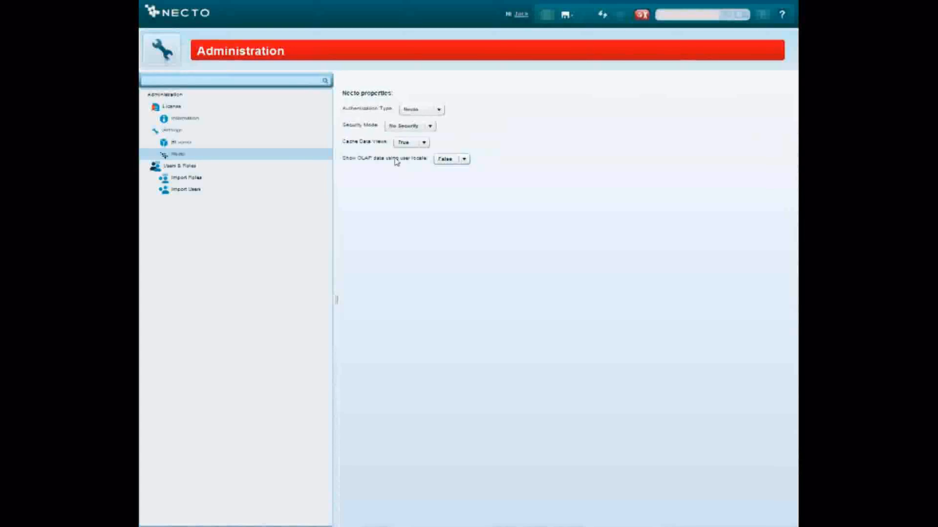
- Review the Import Roles page, switching its automatic new-users option on and off, view Import Users, and return to the category list
{"action": "left_click", "coordinate": [184, 181]}
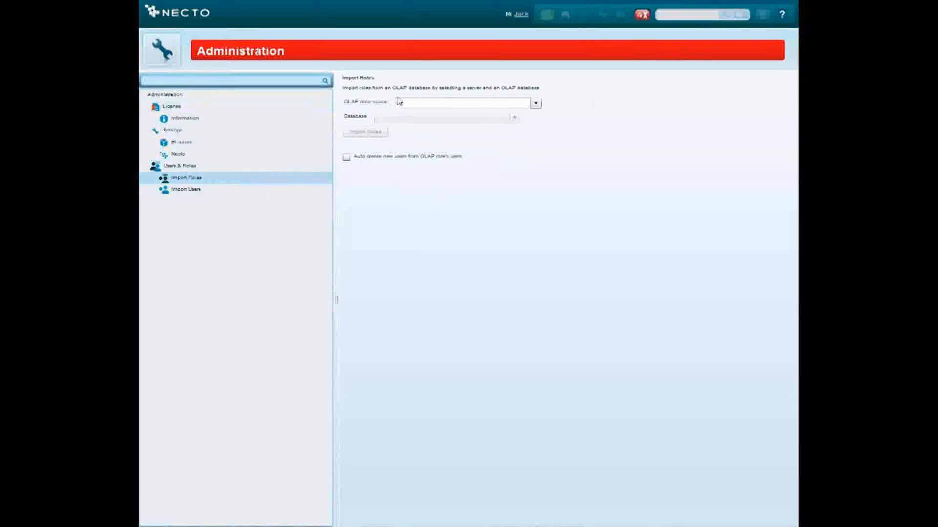
{"action": "left_click", "coordinate": [418, 103]}
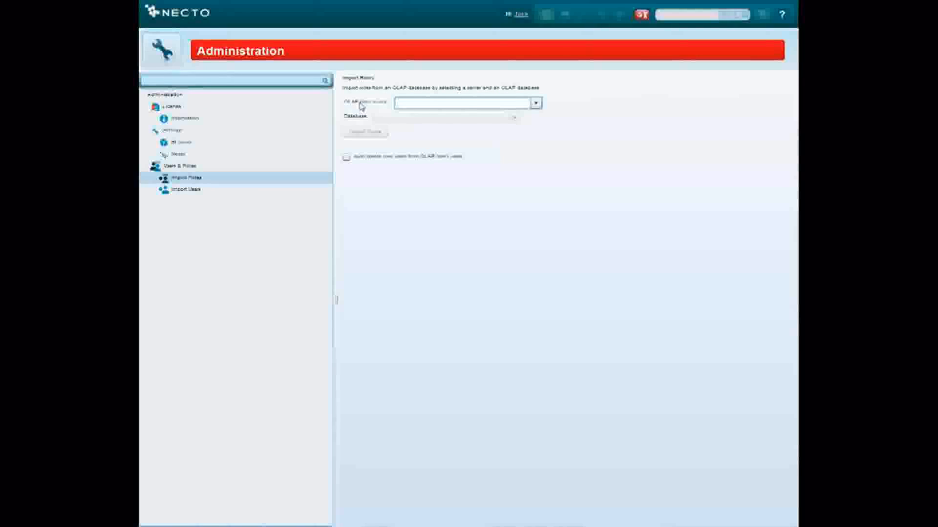
{"action": "left_click", "coordinate": [346, 157]}
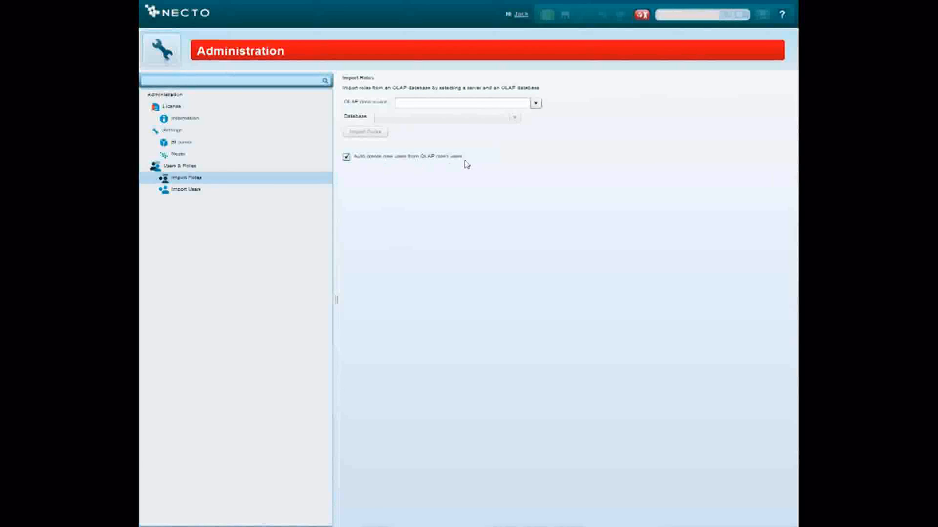
{"action": "left_click", "coordinate": [348, 158]}
{"action": "left_click", "coordinate": [181, 191]}
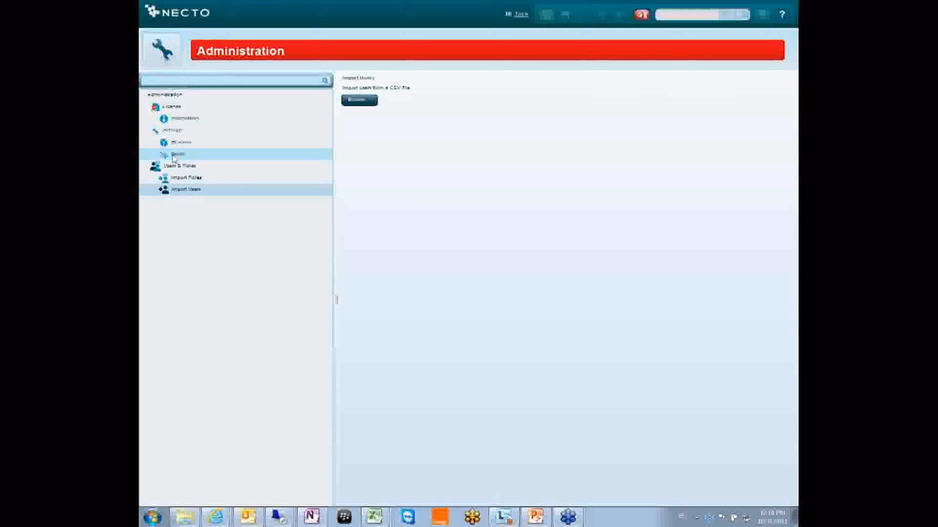
{"action": "left_click", "coordinate": [161, 49]}
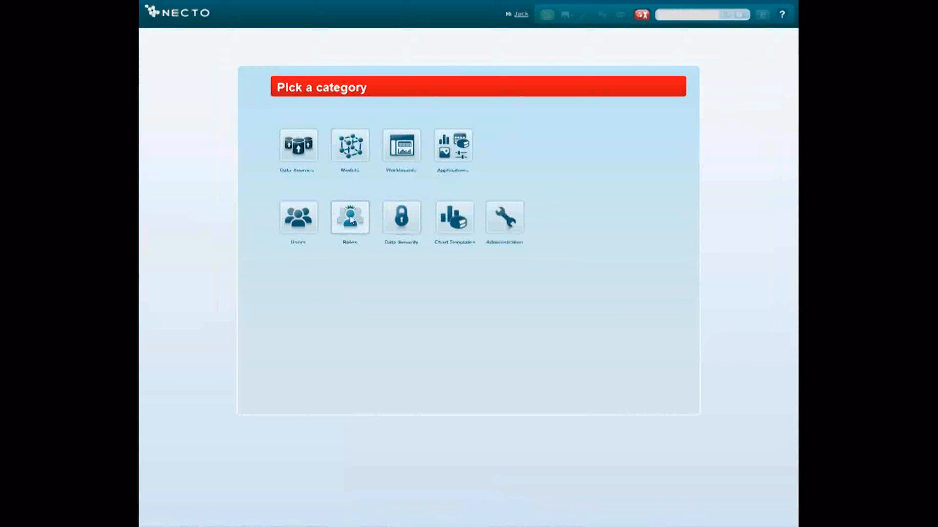
- Open the Admin role in the Roles category and add a user from the Necto domain to its Admin users
{"action": "left_click", "coordinate": [348, 203]}
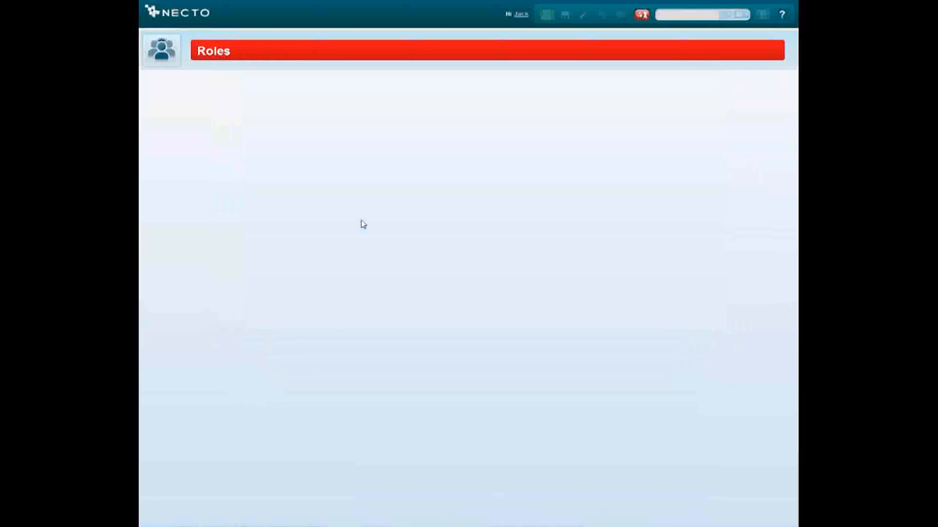
{"action": "right_click", "coordinate": [190, 108]}
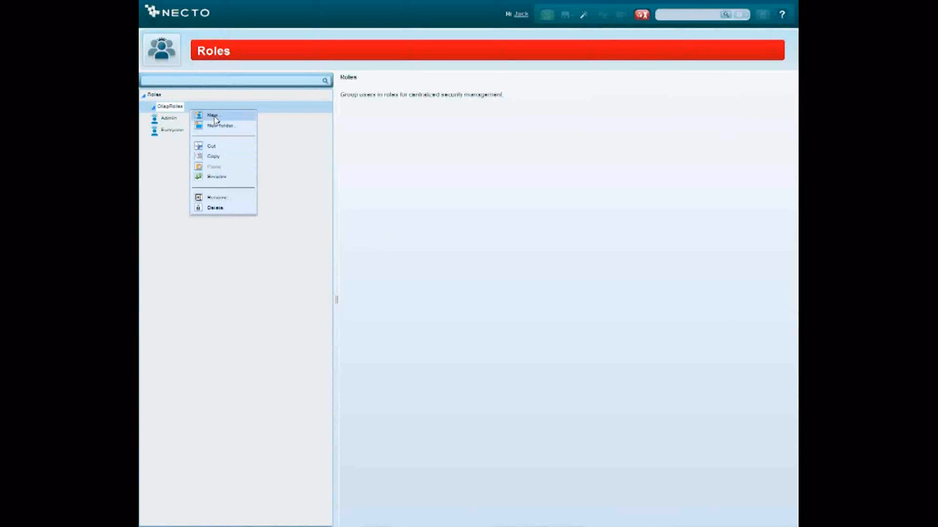
{"action": "left_click", "coordinate": [174, 121]}
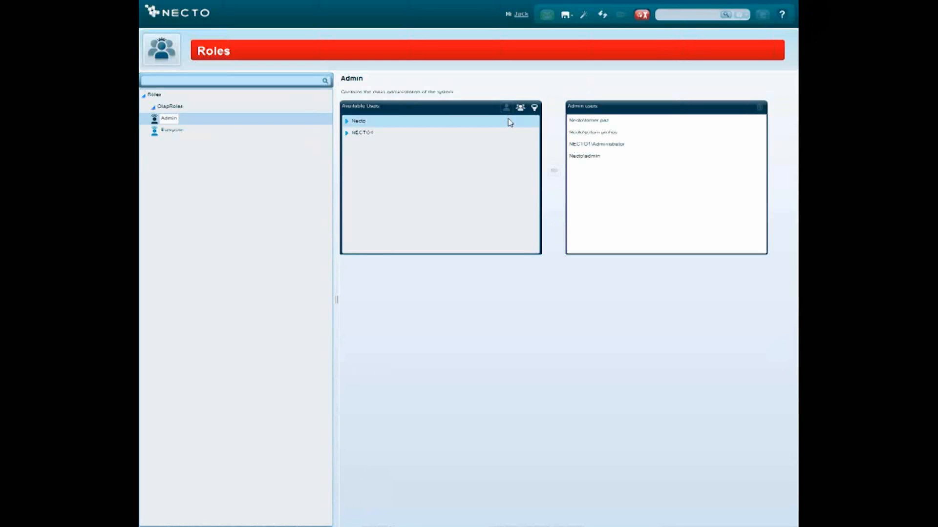
{"action": "left_click", "coordinate": [347, 122]}
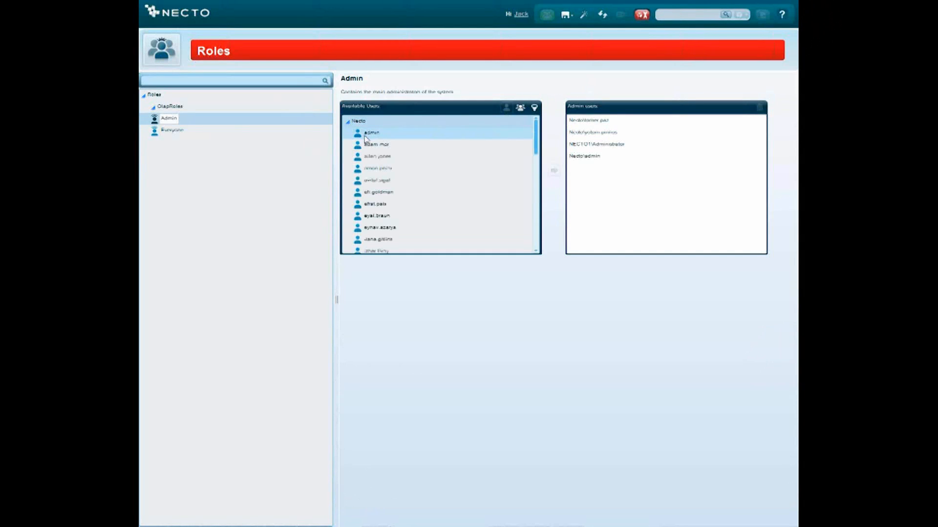
{"action": "left_click", "coordinate": [378, 184]}
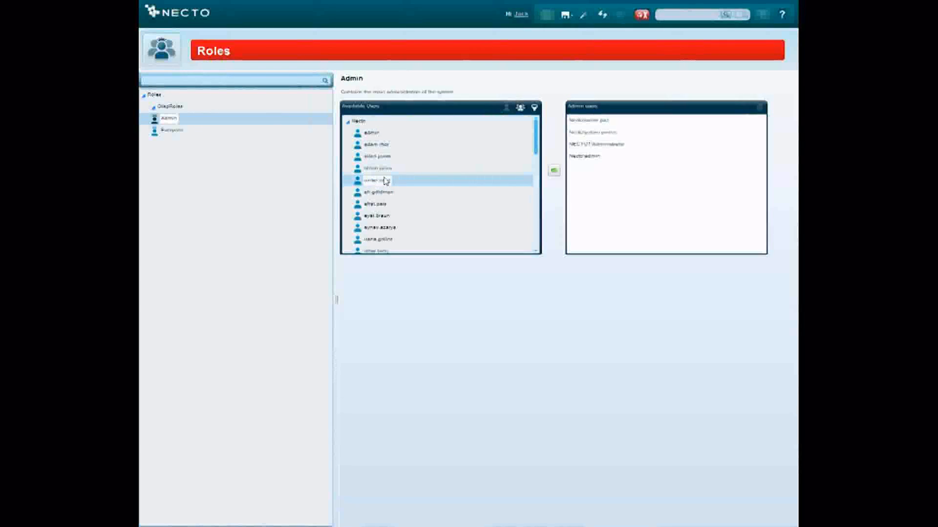
{"action": "left_click", "coordinate": [554, 172]}
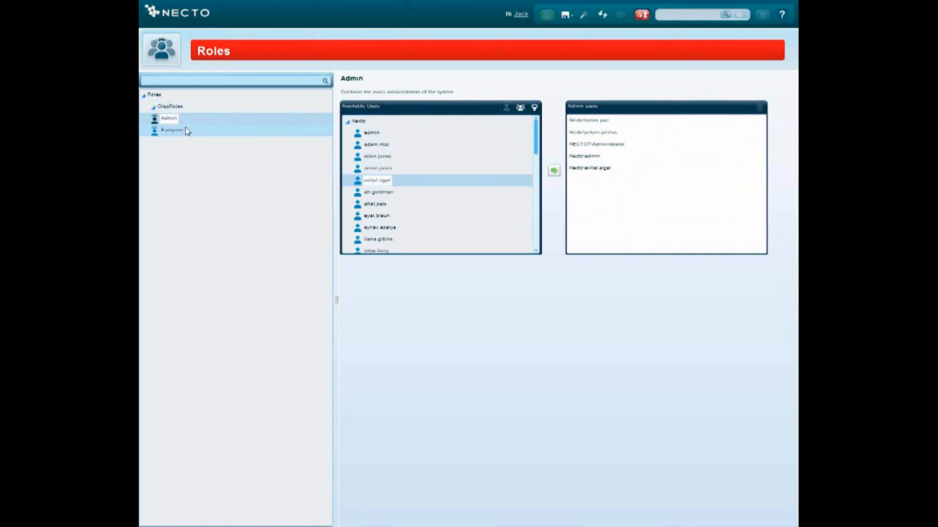
- Look at the group search by domain for the Admin role, and return to the category list without saving the role's changes
{"action": "left_click", "coordinate": [520, 108]}
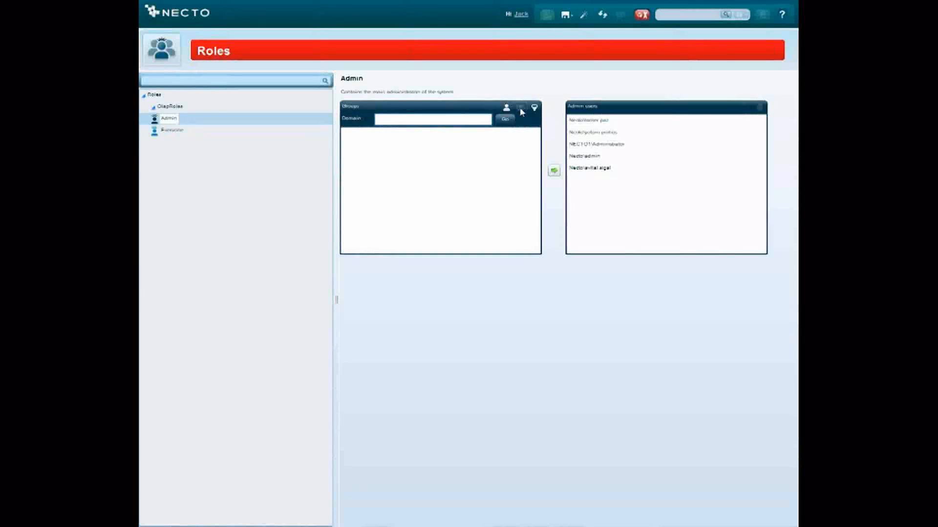
{"action": "left_click", "coordinate": [385, 117]}
{"action": "left_click", "coordinate": [158, 49]}
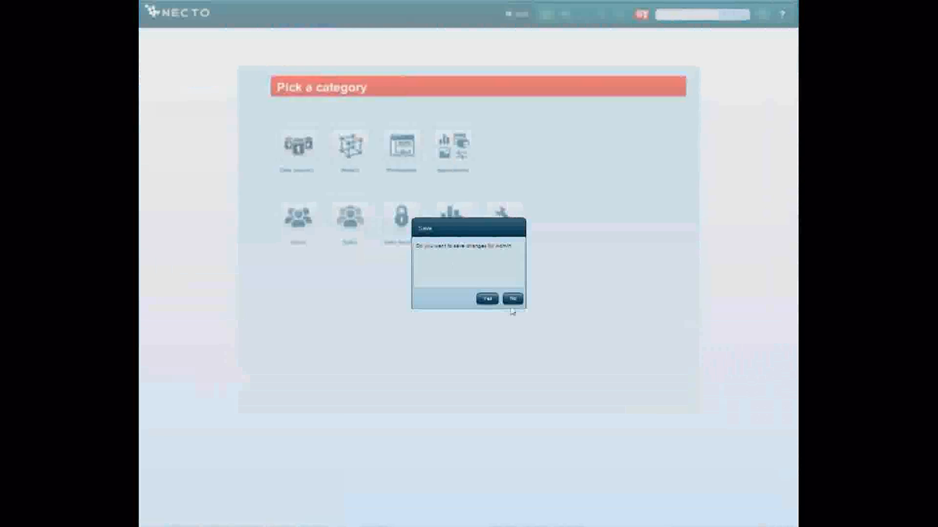
{"action": "left_click", "coordinate": [508, 297]}
- Open the test item in the Data Security category and review its Mode & Scope and Data Access Rights settings
{"action": "left_click", "coordinate": [400, 220]}
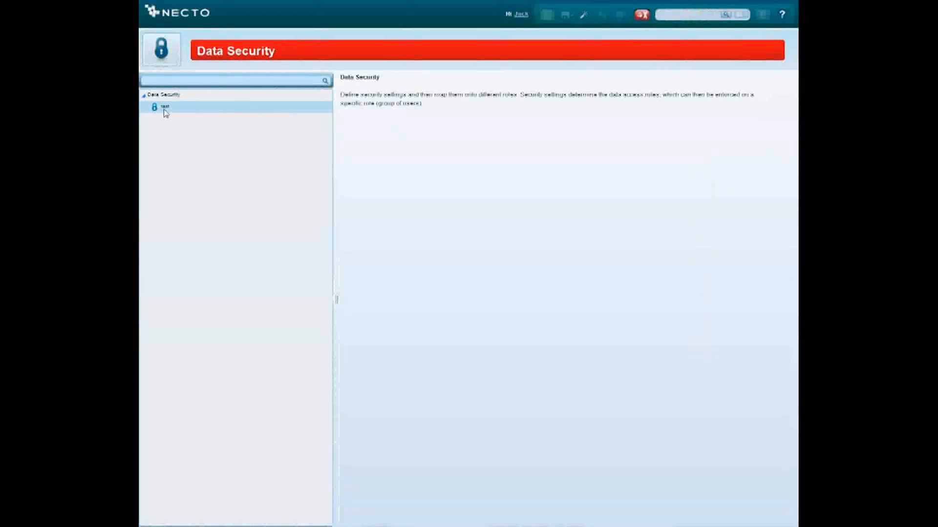
{"action": "left_click", "coordinate": [164, 108]}
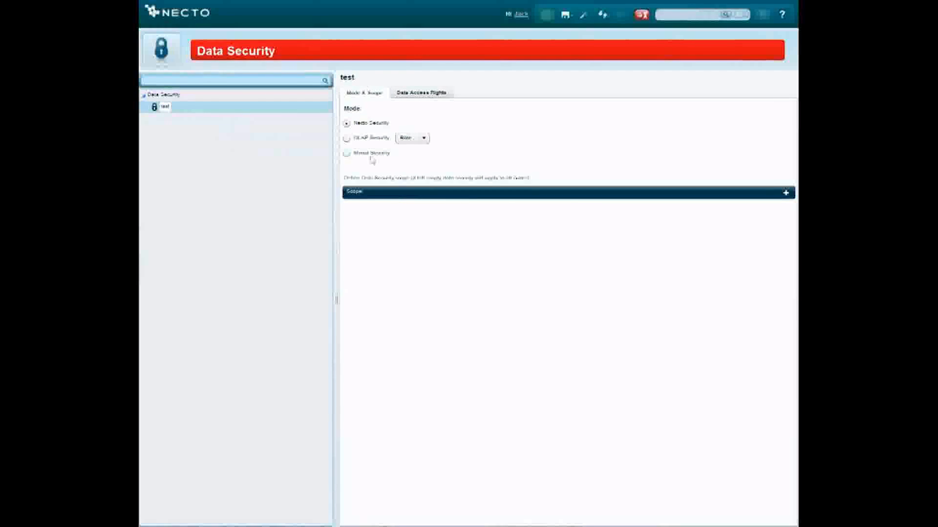
{"action": "left_click", "coordinate": [415, 93]}
{"action": "left_click", "coordinate": [375, 93]}
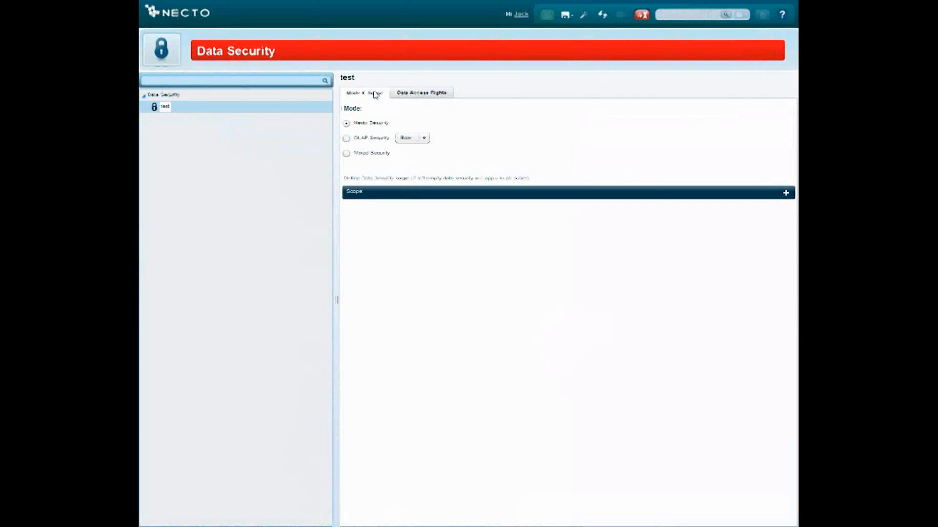
{"action": "left_click", "coordinate": [424, 100]}
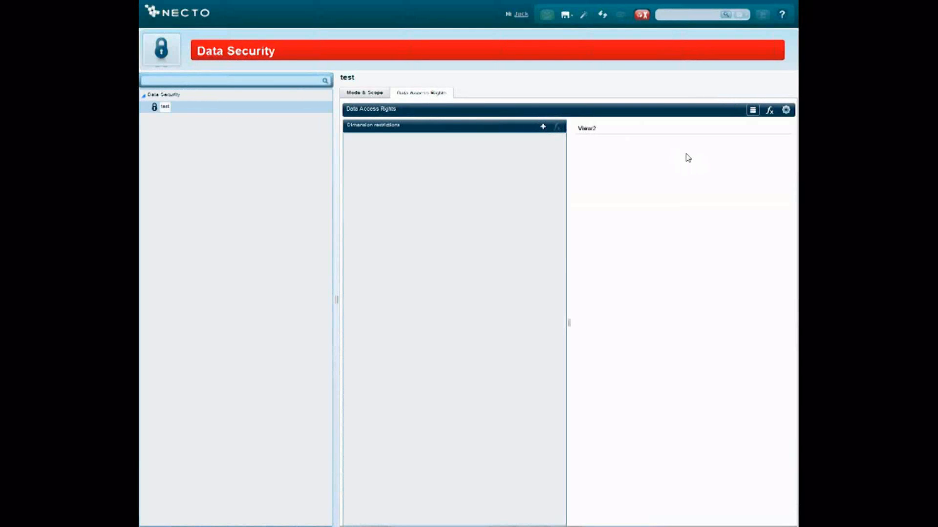
- Start applying the test security to users and roles, browse the available users and roles for a new permission, and cancel
{"action": "left_click", "coordinate": [177, 109]}
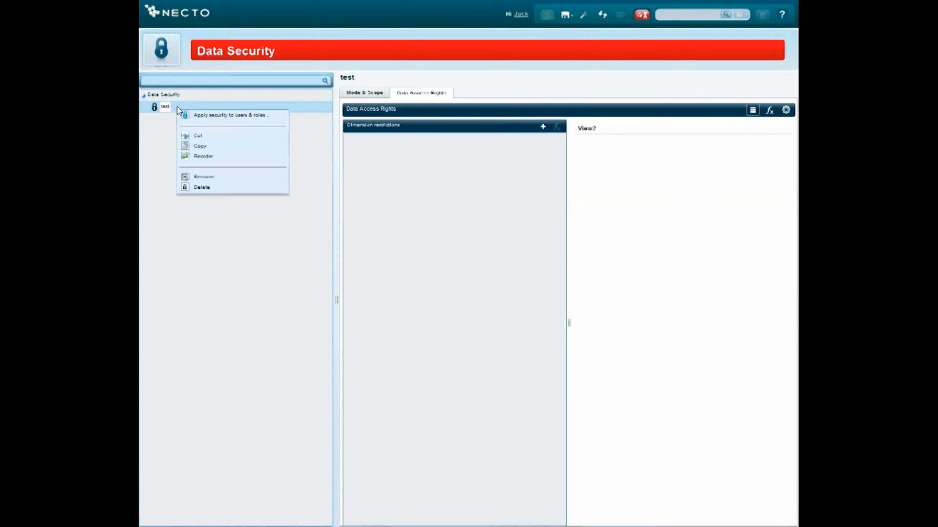
{"action": "left_click", "coordinate": [243, 121]}
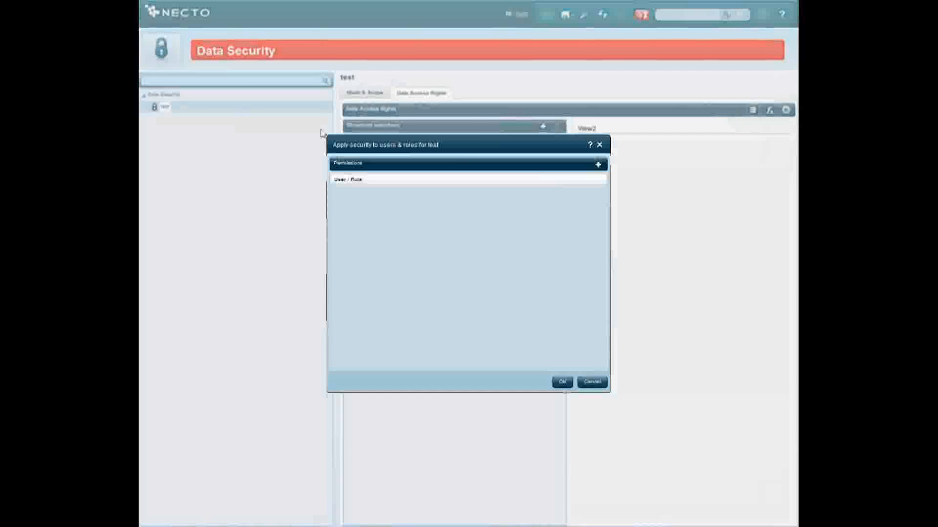
{"action": "left_click", "coordinate": [598, 165]}
{"action": "left_click", "coordinate": [523, 194]}
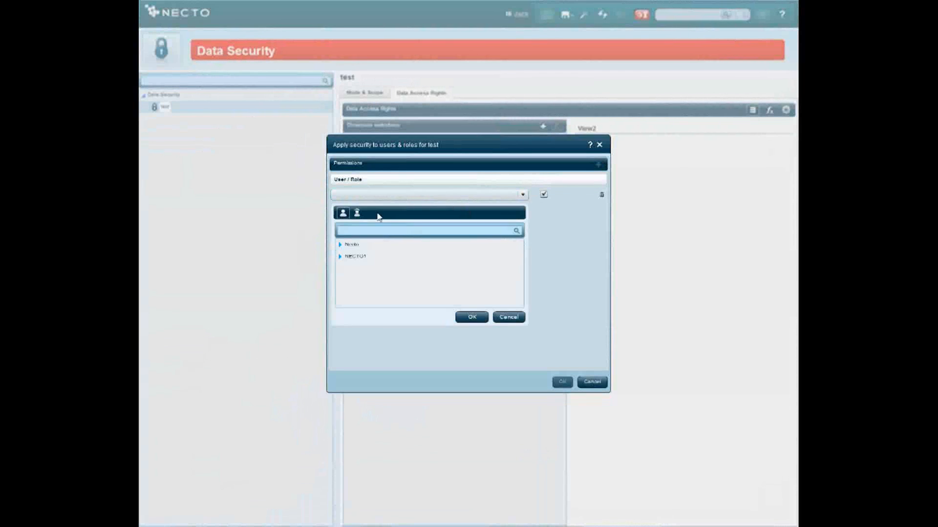
{"action": "left_click", "coordinate": [341, 245]}
{"action": "left_click", "coordinate": [357, 213]}
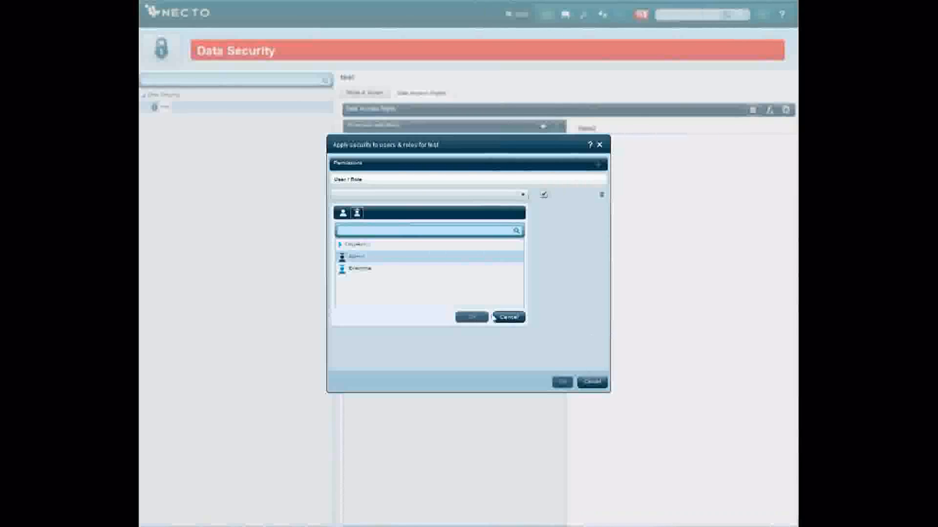
{"action": "left_click", "coordinate": [503, 317]}
{"action": "left_click", "coordinate": [592, 382]}
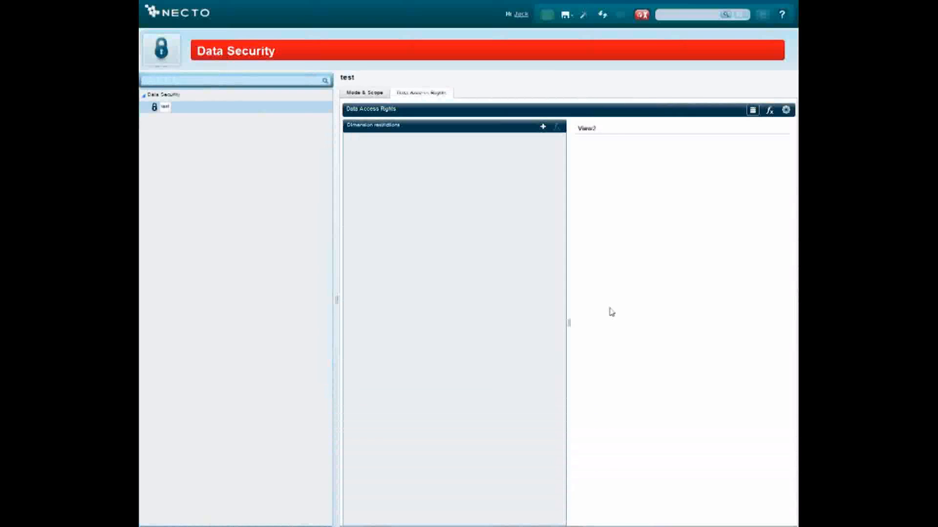
- Return to the Roles category and view the Everyone and Admin roles and the OlapRoles folder
{"action": "left_click", "coordinate": [170, 58]}
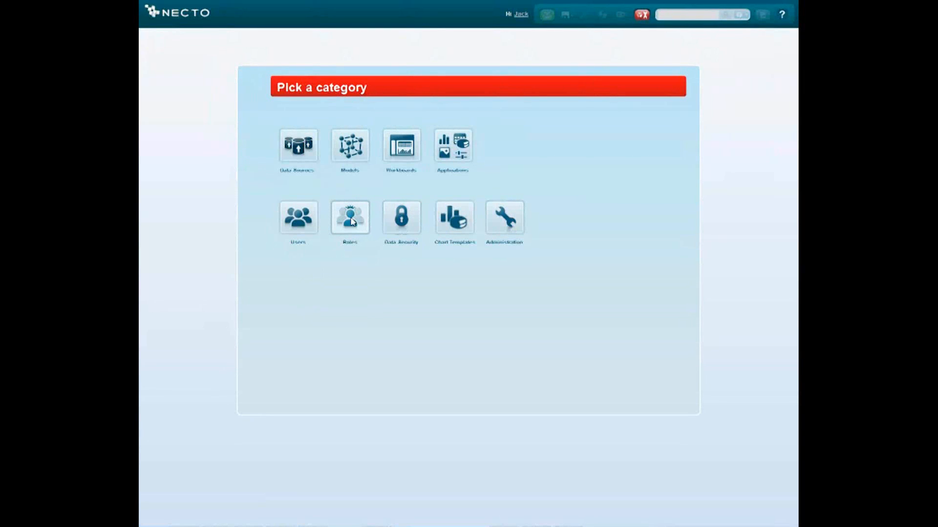
{"action": "left_click", "coordinate": [350, 219]}
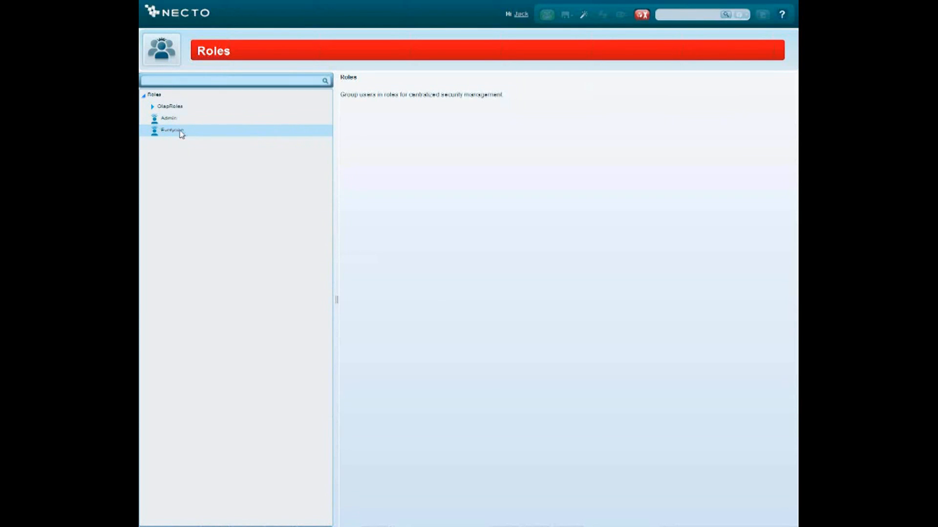
{"action": "left_click", "coordinate": [182, 134]}
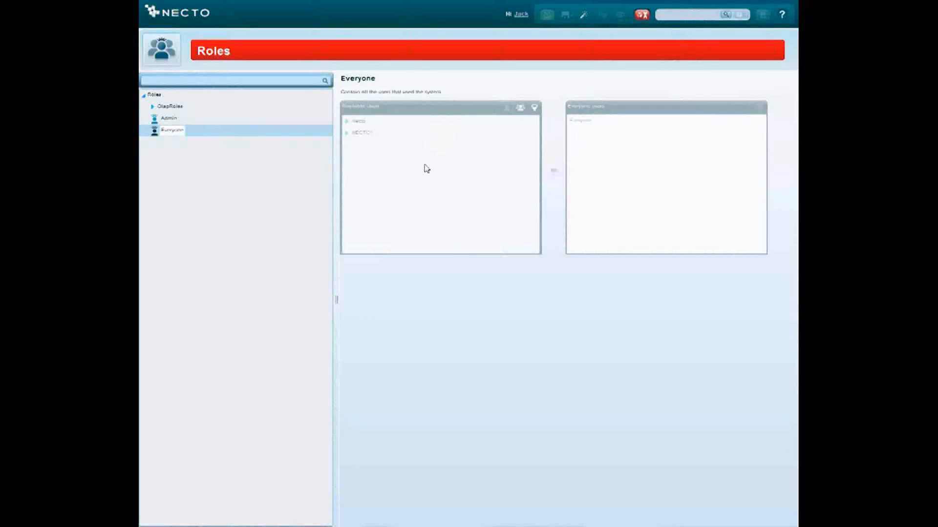
{"action": "left_click", "coordinate": [178, 121]}
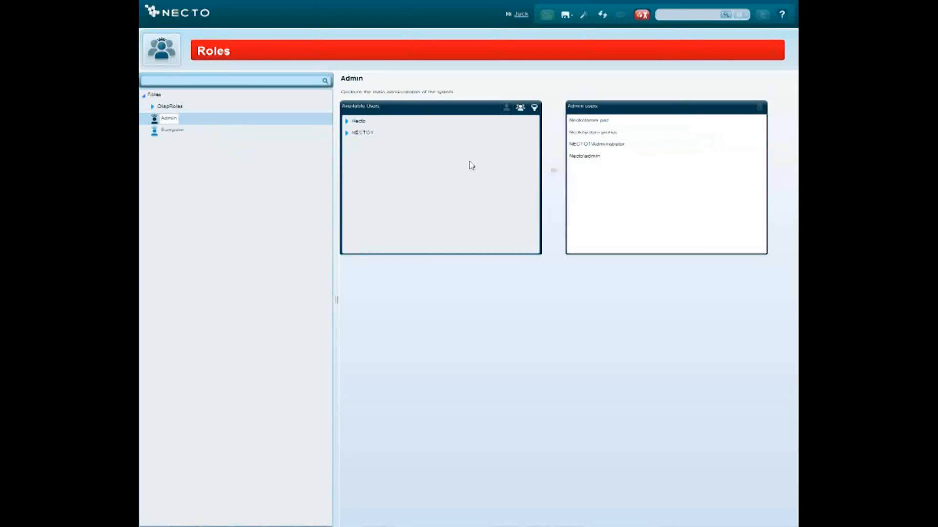
{"action": "left_click", "coordinate": [185, 108]}
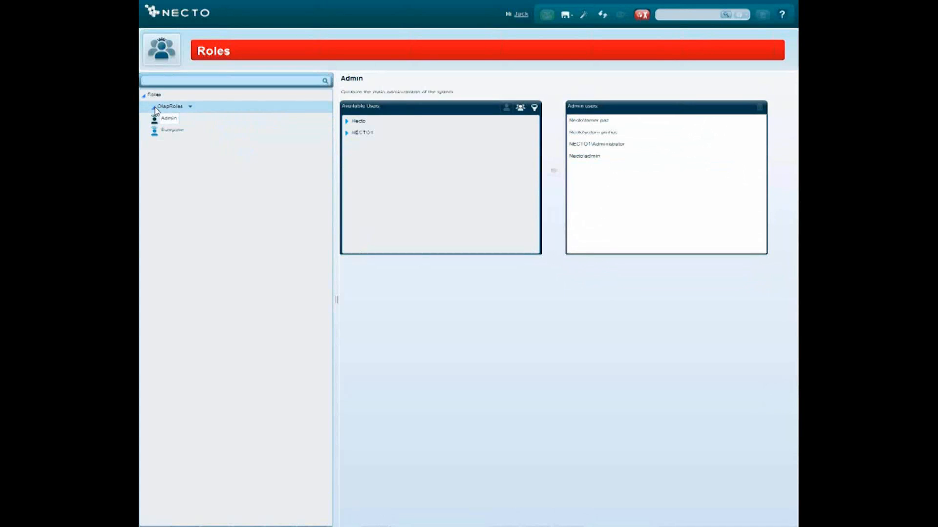
{"action": "left_click", "coordinate": [190, 106]}
- Start creating a new role directly under Roles and cancel it without entering a name
{"action": "left_click", "coordinate": [155, 95]}
{"action": "left_click", "coordinate": [169, 94]}
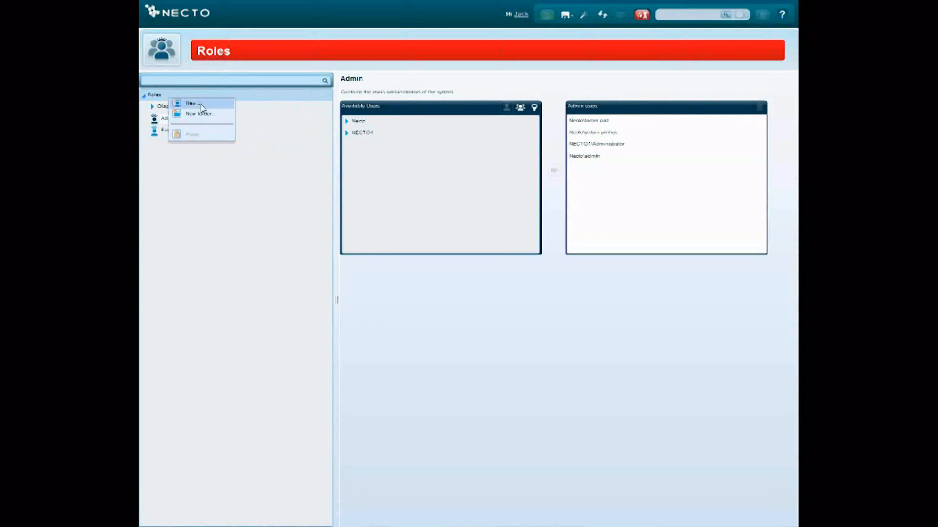
{"action": "left_click", "coordinate": [201, 105]}
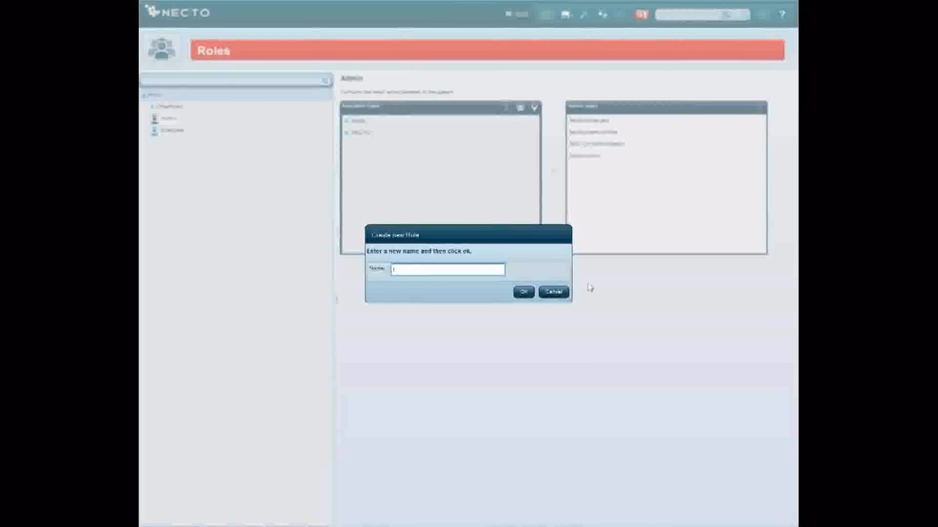
{"action": "left_click", "coordinate": [561, 294]}
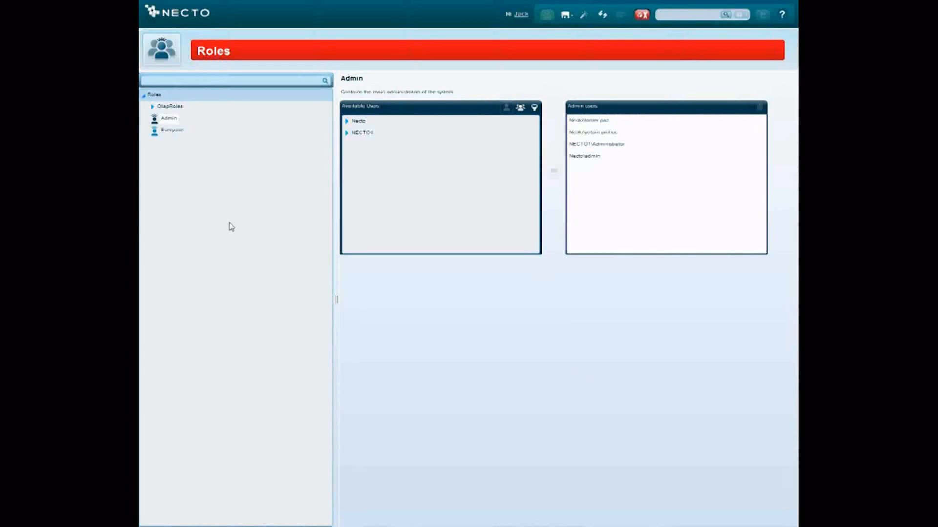
- Go to the Users category, expand the Necto domain, and open the properties of its fourth user
{"action": "mouse_move", "coordinate": [586, 526]}
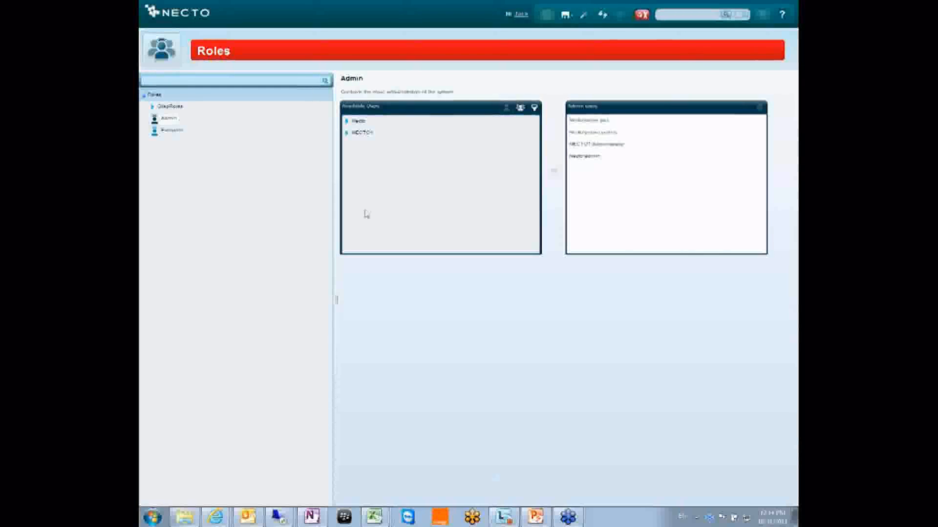
{"action": "left_click", "coordinate": [164, 56]}
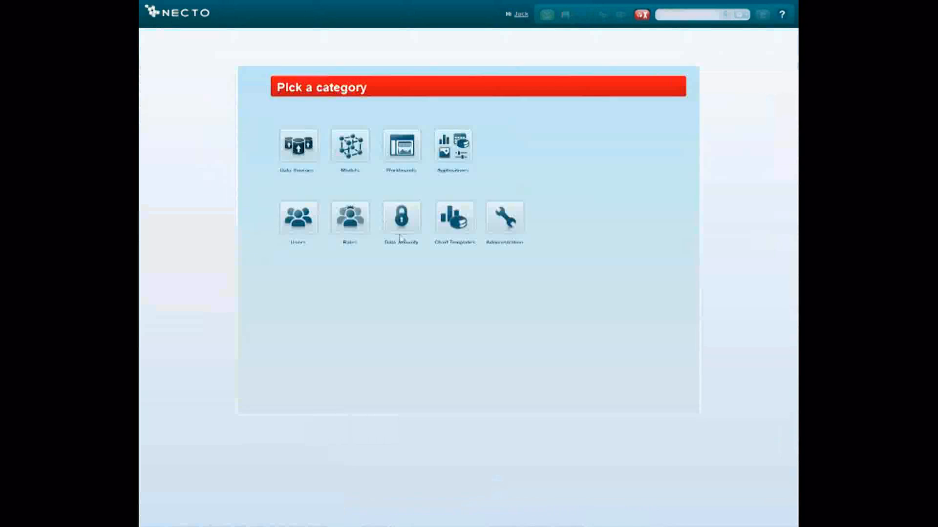
{"action": "left_click", "coordinate": [305, 219]}
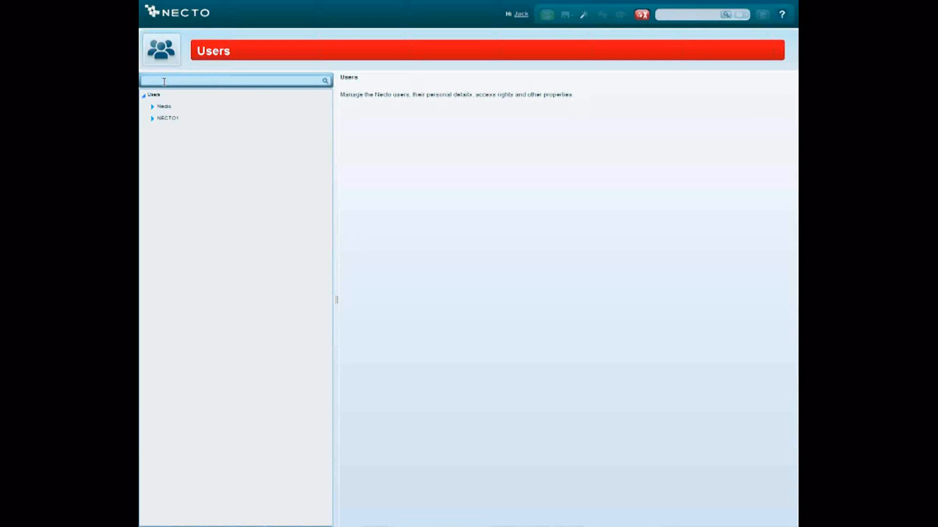
{"action": "double_click", "coordinate": [179, 106]}
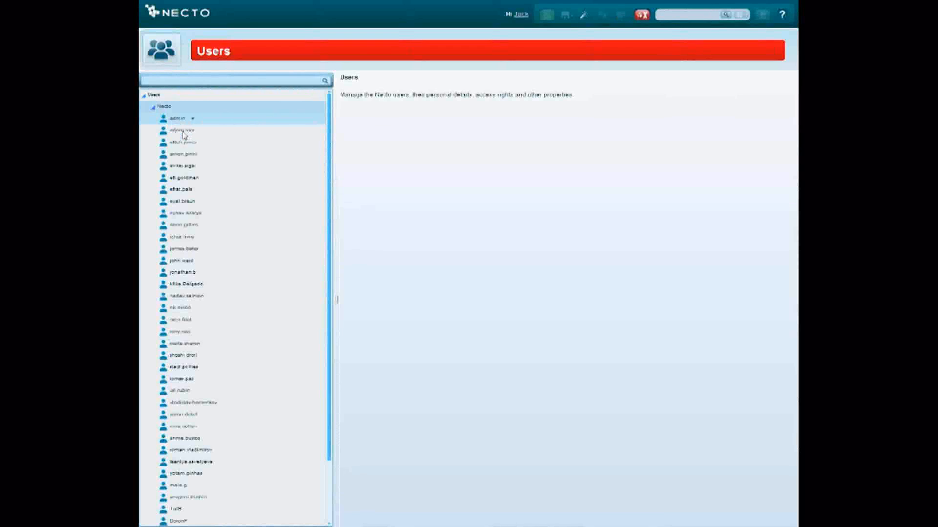
{"action": "left_click", "coordinate": [185, 157]}
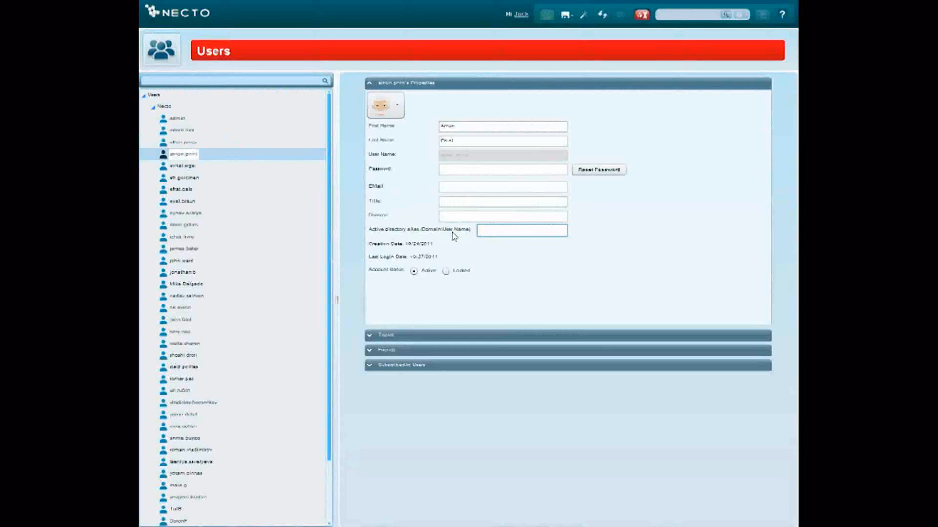
- Review the user's first name, last name and Active directory alias fields, and switch the account status to Locked and back to Active
{"action": "left_click", "coordinate": [482, 230]}
{"action": "left_click", "coordinate": [445, 126]}
{"action": "left_click", "coordinate": [450, 143]}
{"action": "left_click", "coordinate": [486, 230]}
{"action": "left_click", "coordinate": [446, 272]}
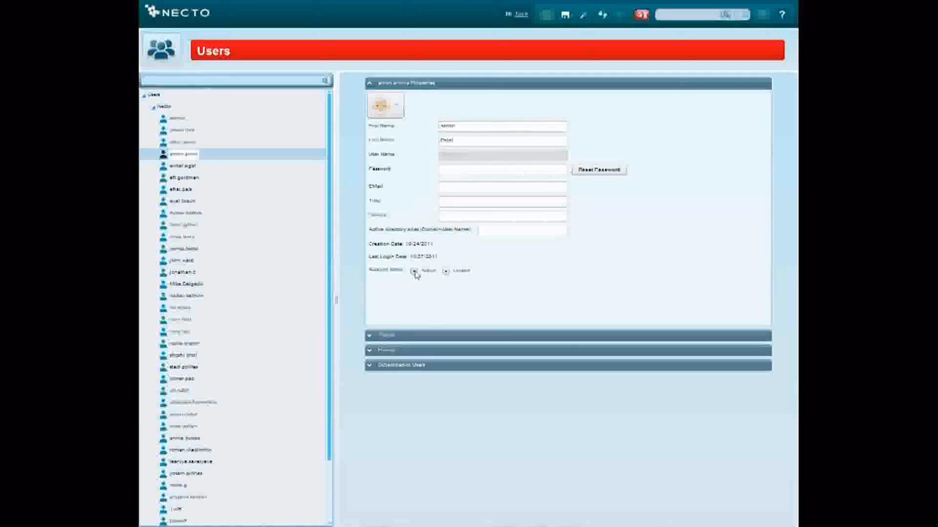
{"action": "mouse_move", "coordinate": [197, 160]}
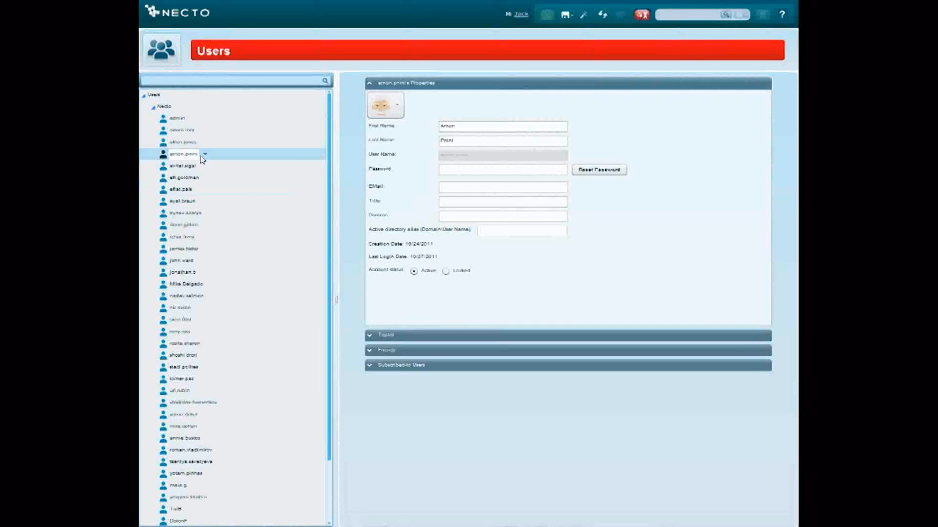